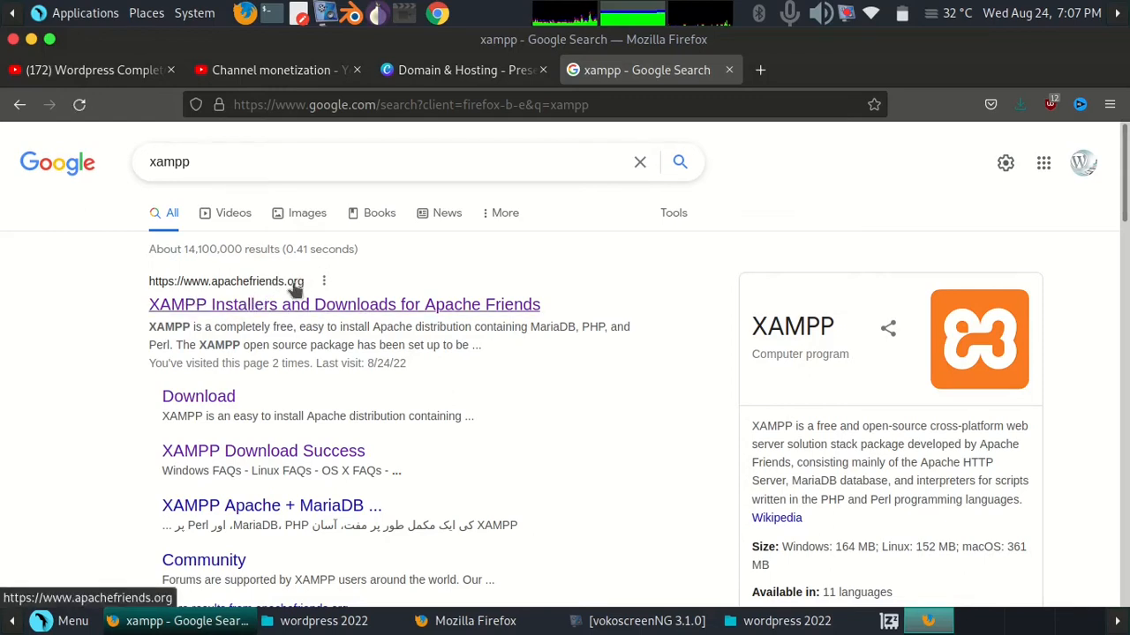
Open the Apache Friends site from the search results and start downloading XAMPP for Linux 8.1.6, closing the save dialog
{"action": "left_click", "coordinate": [238, 307]}
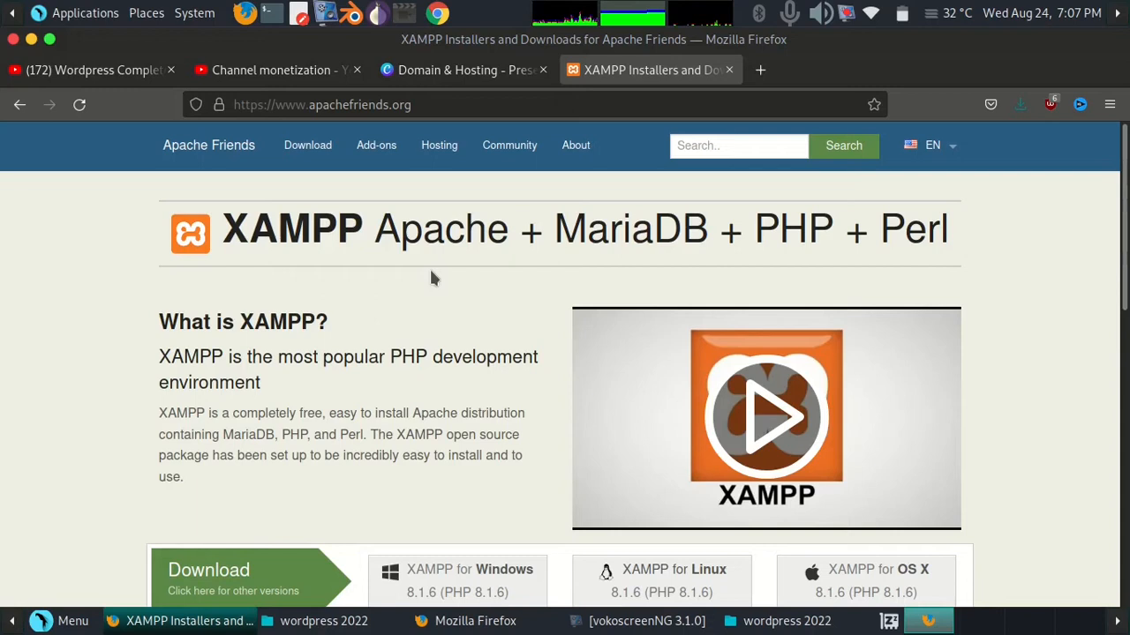
{"action": "scroll", "coordinate": [475, 236], "scroll_direction": "down", "scroll_amount": 3}
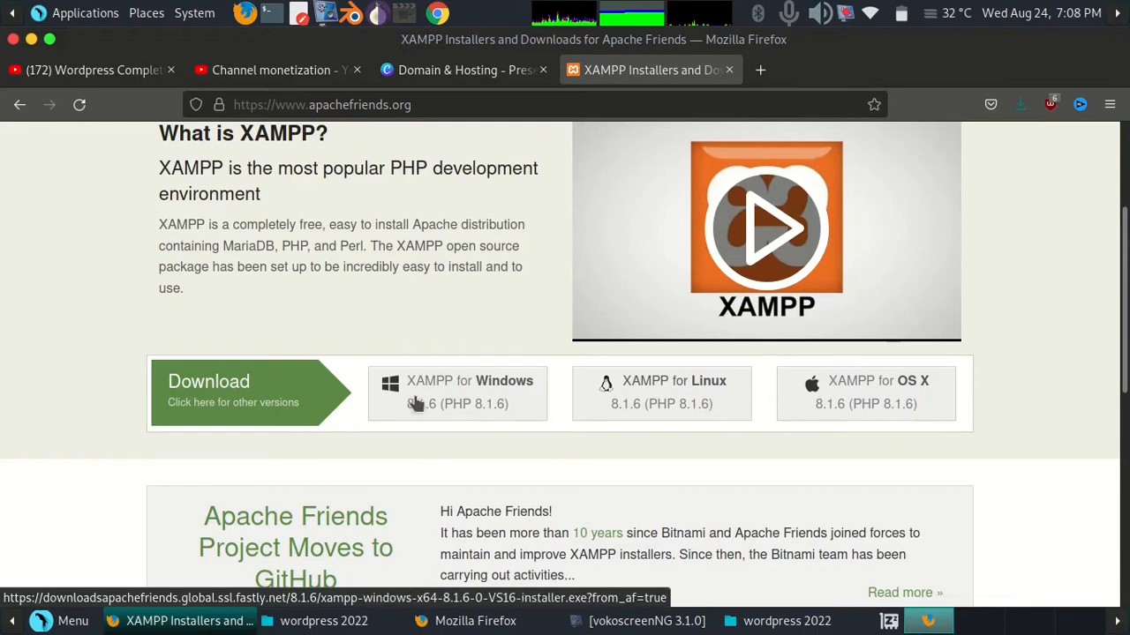
{"action": "left_click", "coordinate": [668, 389]}
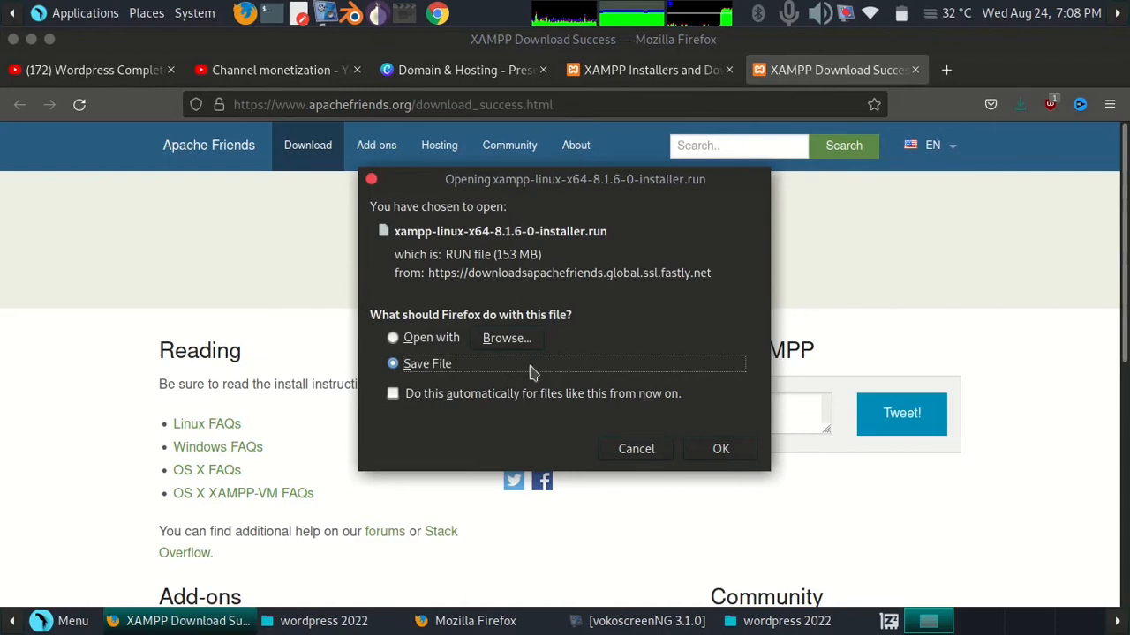
{"action": "left_click", "coordinate": [639, 450]}
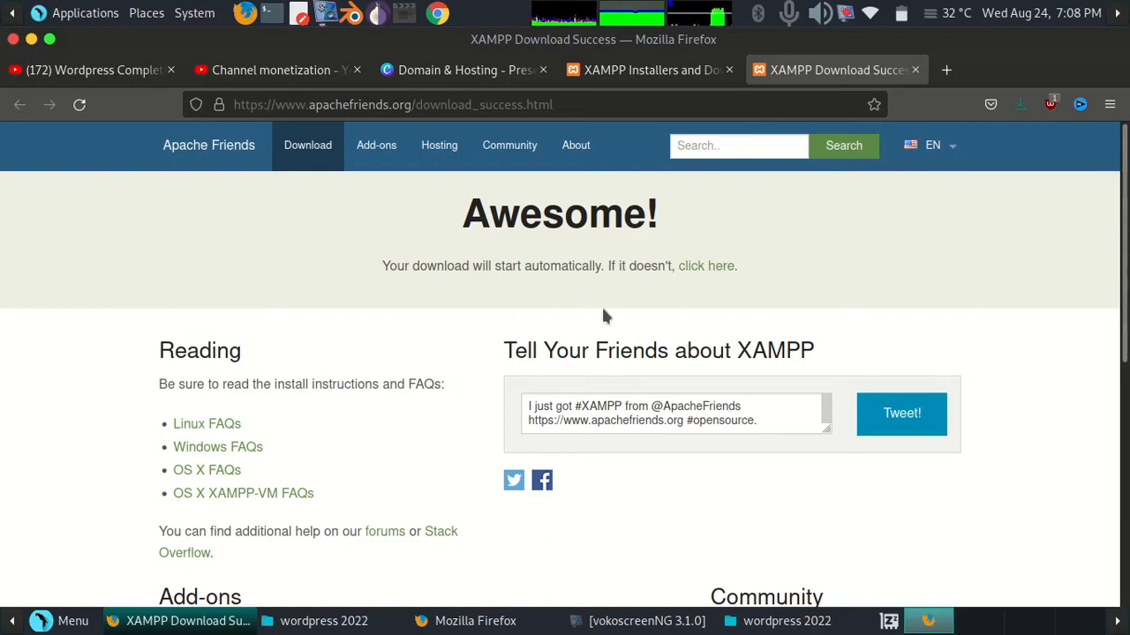
Open the Downloads folder in the file manager and select the XAMPP installer file
{"action": "left_click", "coordinate": [820, 623]}
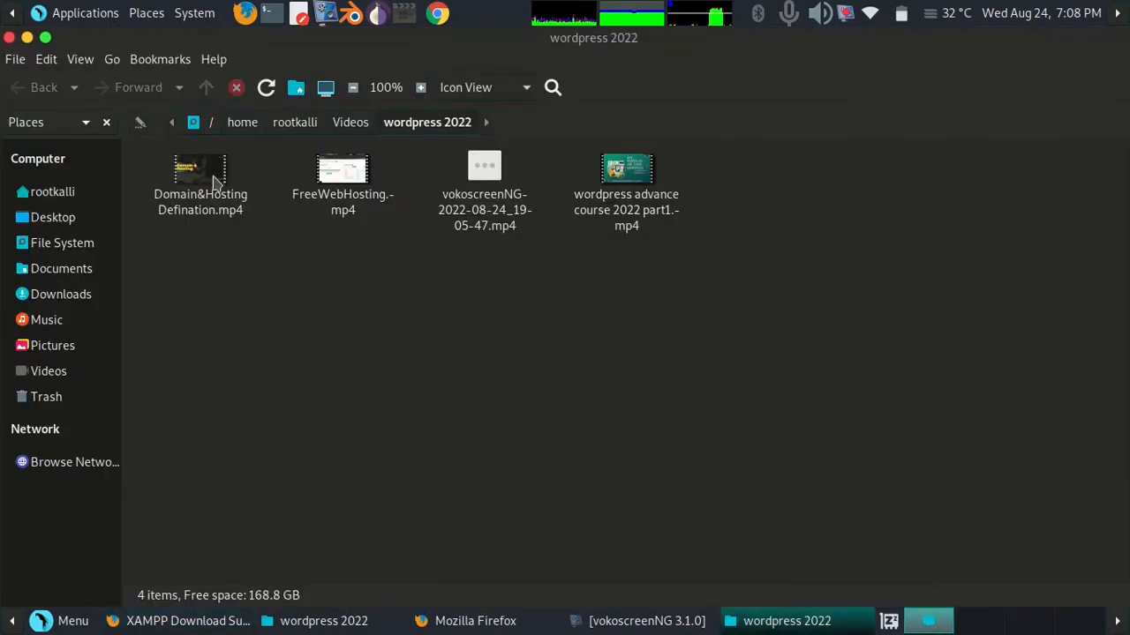
{"action": "left_click", "coordinate": [58, 265]}
{"action": "left_click", "coordinate": [78, 300]}
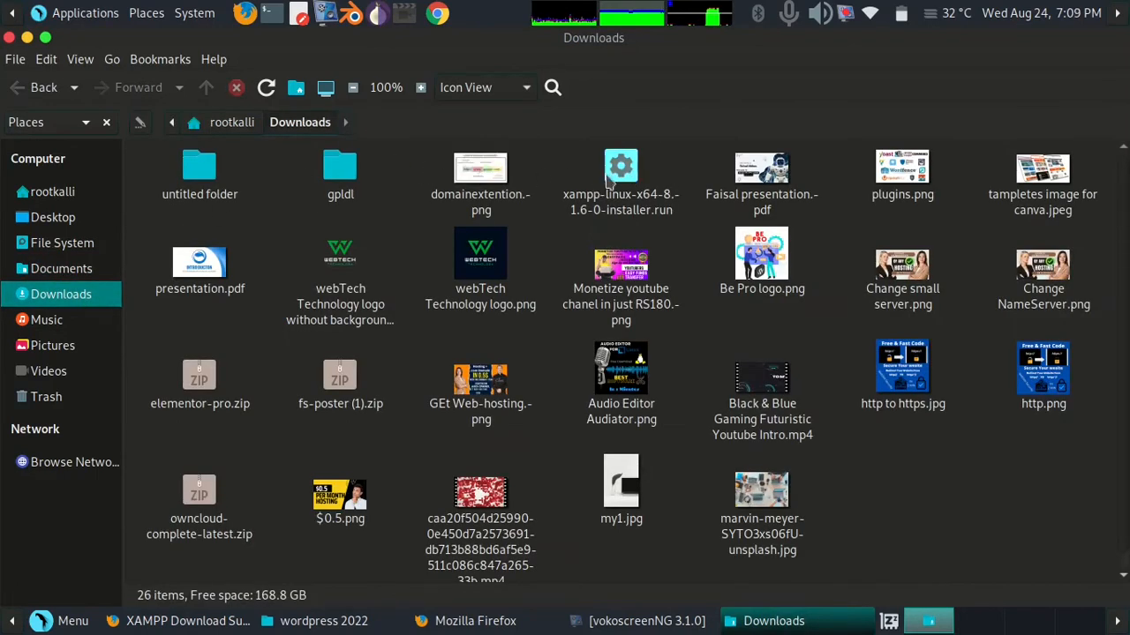
{"action": "left_click", "coordinate": [611, 182]}
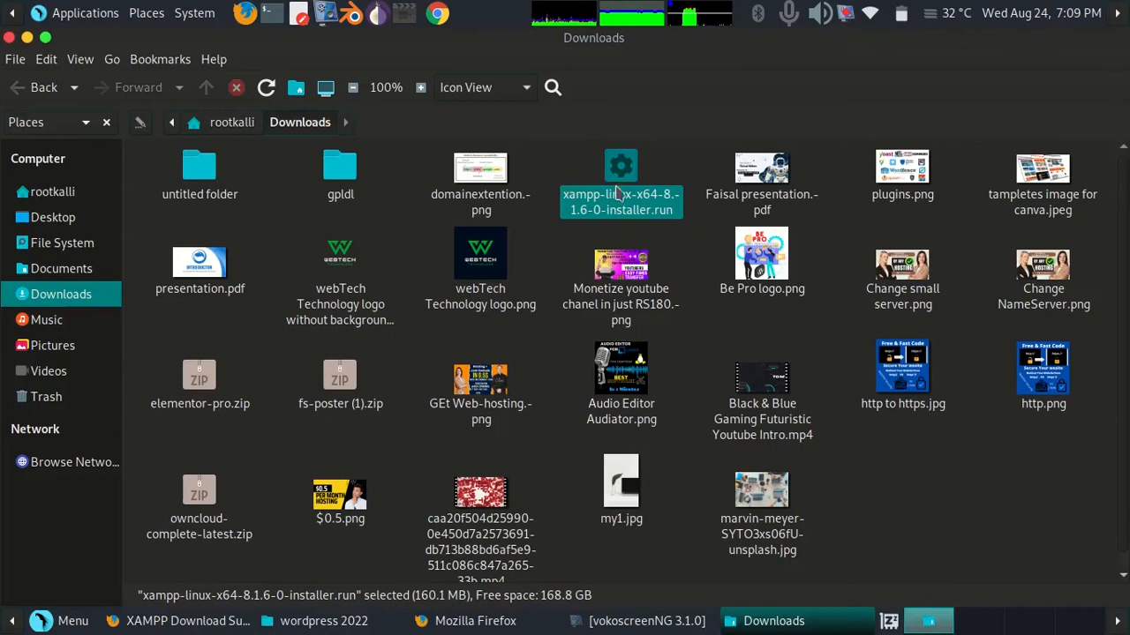
{"action": "right_click", "coordinate": [619, 196]}
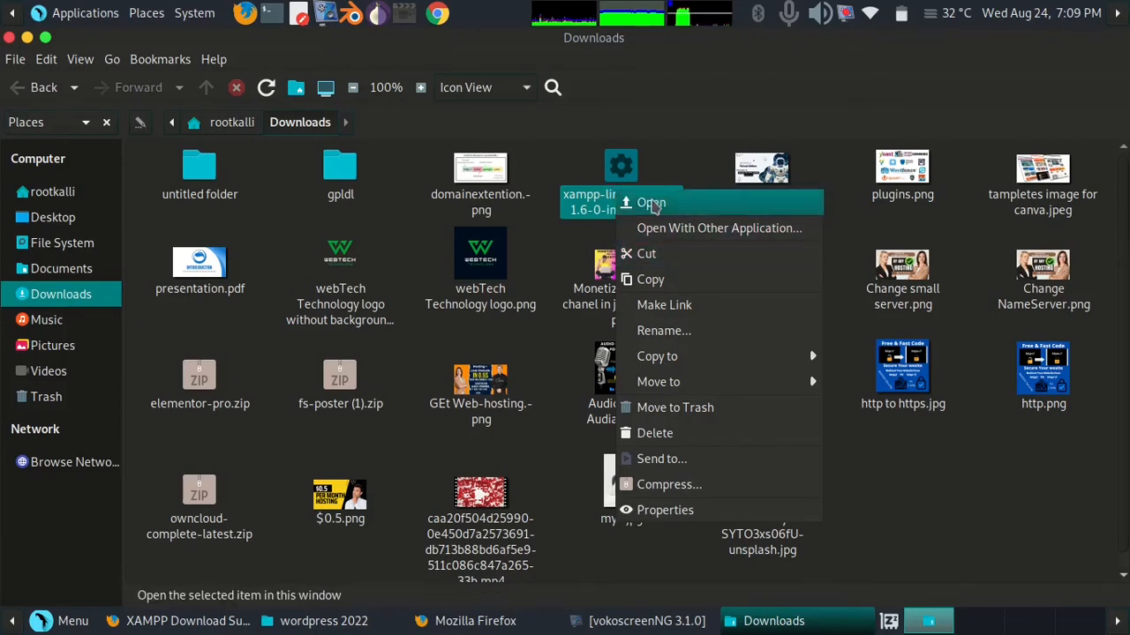
{"action": "left_click", "coordinate": [930, 481]}
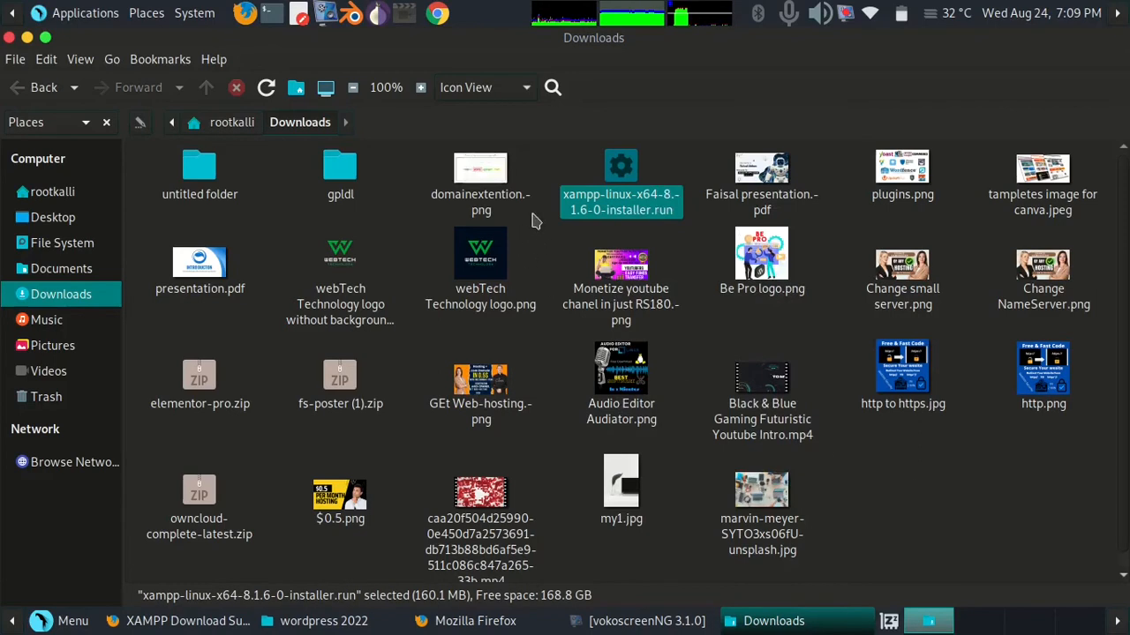
{"action": "left_click", "coordinate": [540, 142]}
{"action": "right_click", "coordinate": [543, 163]}
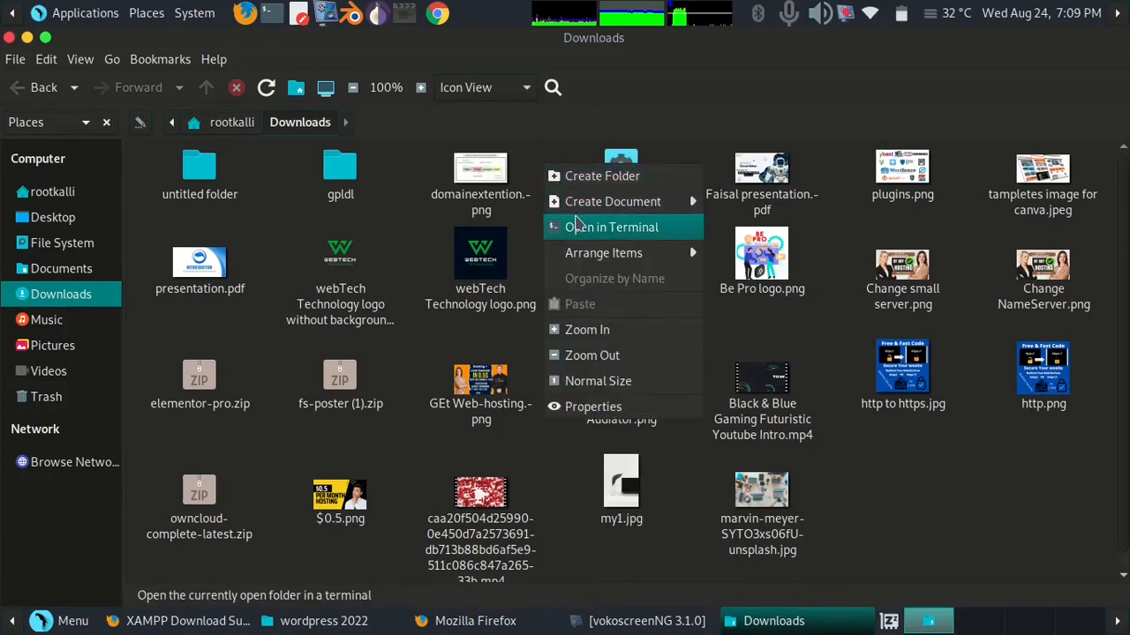
{"action": "left_click", "coordinate": [630, 166]}
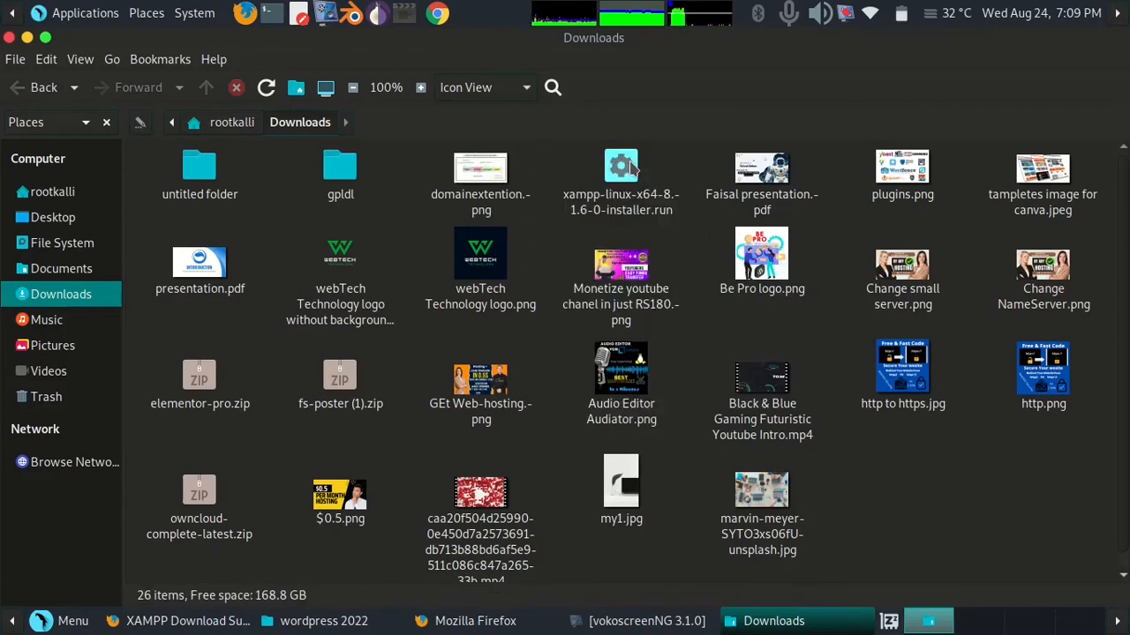
Rename the XAMPP installer file to xampp.run
{"action": "right_click", "coordinate": [630, 166]}
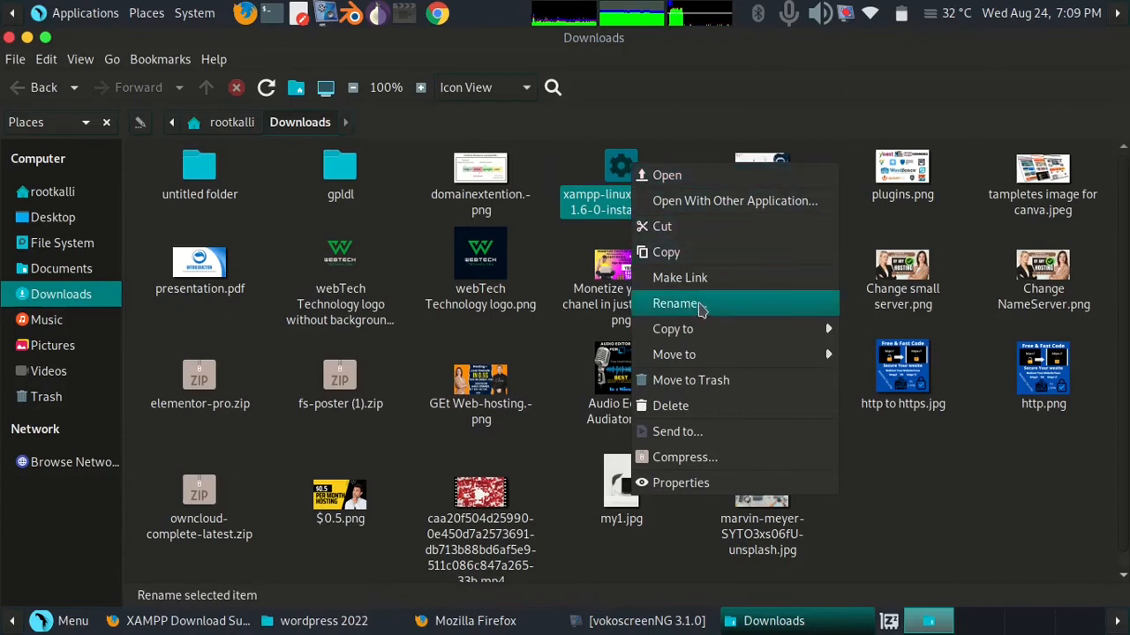
{"action": "left_click", "coordinate": [699, 305]}
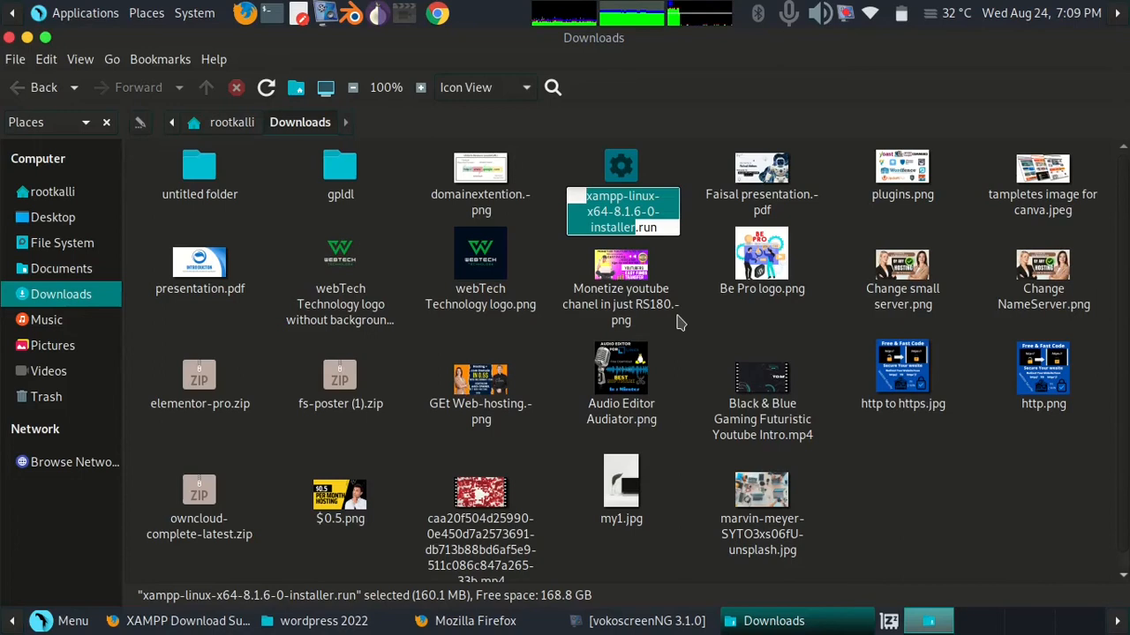
{"action": "type", "text": "xampp"}
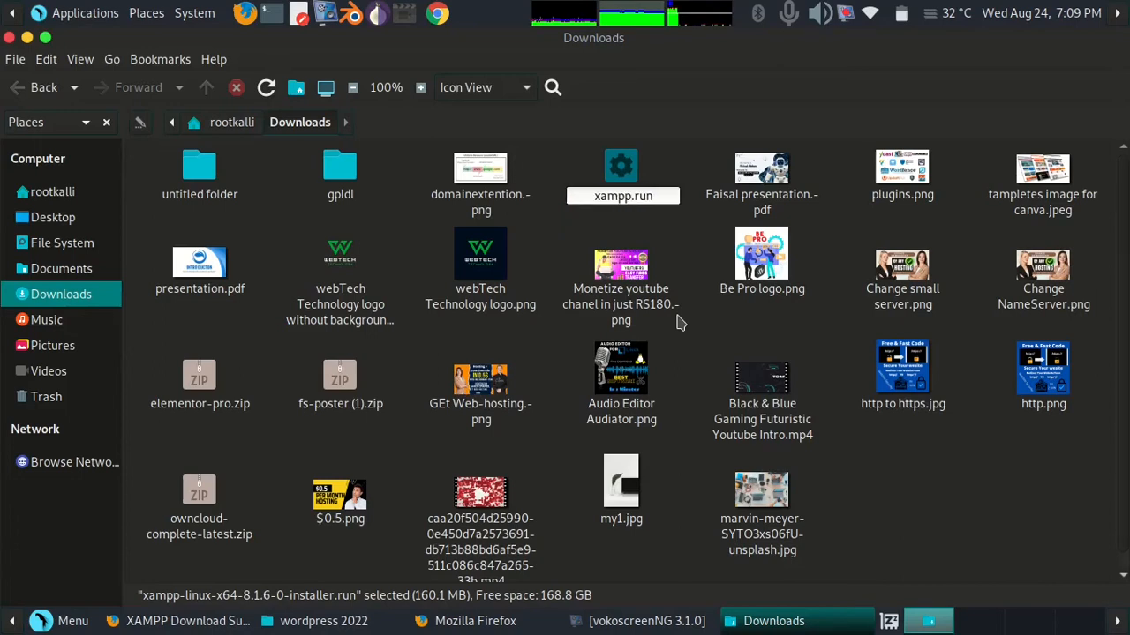
{"action": "key", "text": "Return"}
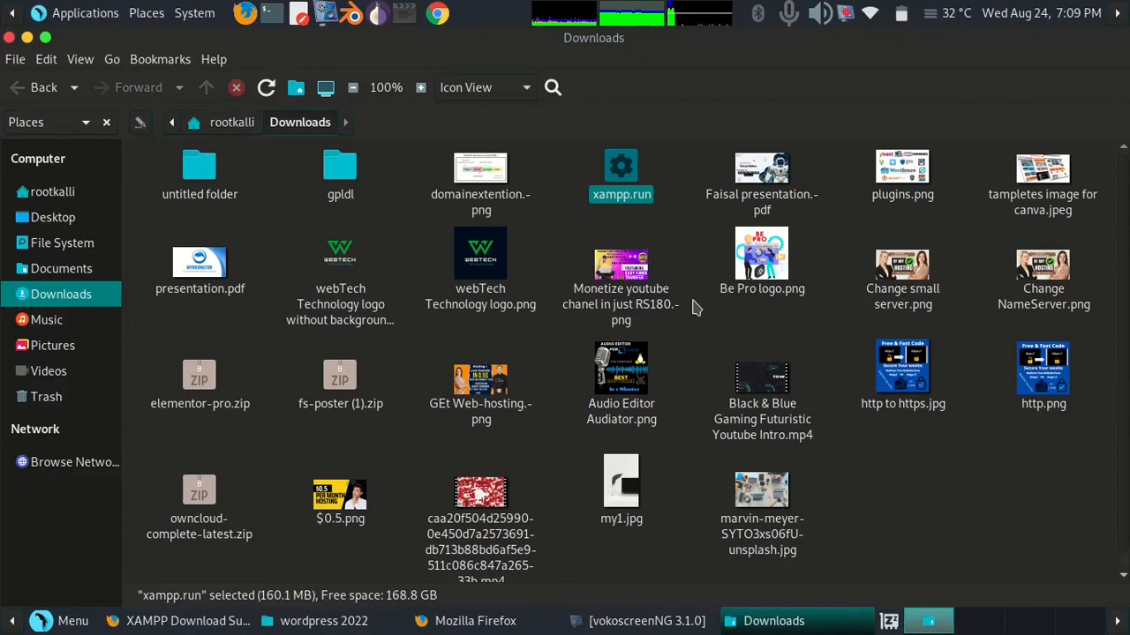
Open a terminal in the Downloads folder, switch to root with sudo su, and enter the account password
{"action": "right_click", "coordinate": [681, 335]}
{"action": "left_click", "coordinate": [707, 401]}
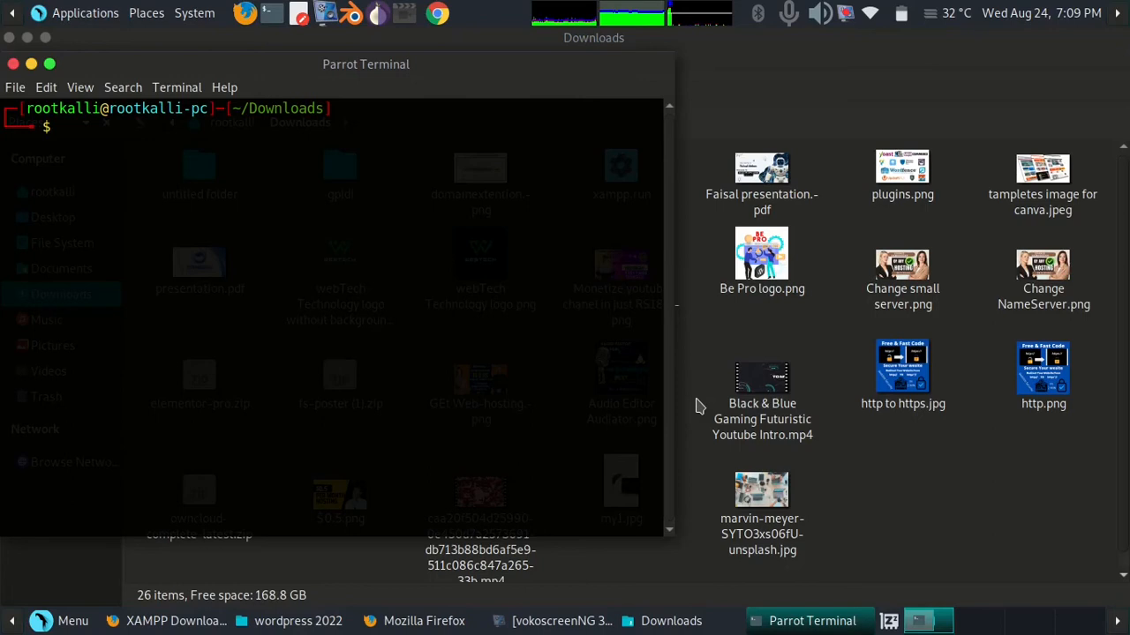
{"action": "type", "text": "sudo "}
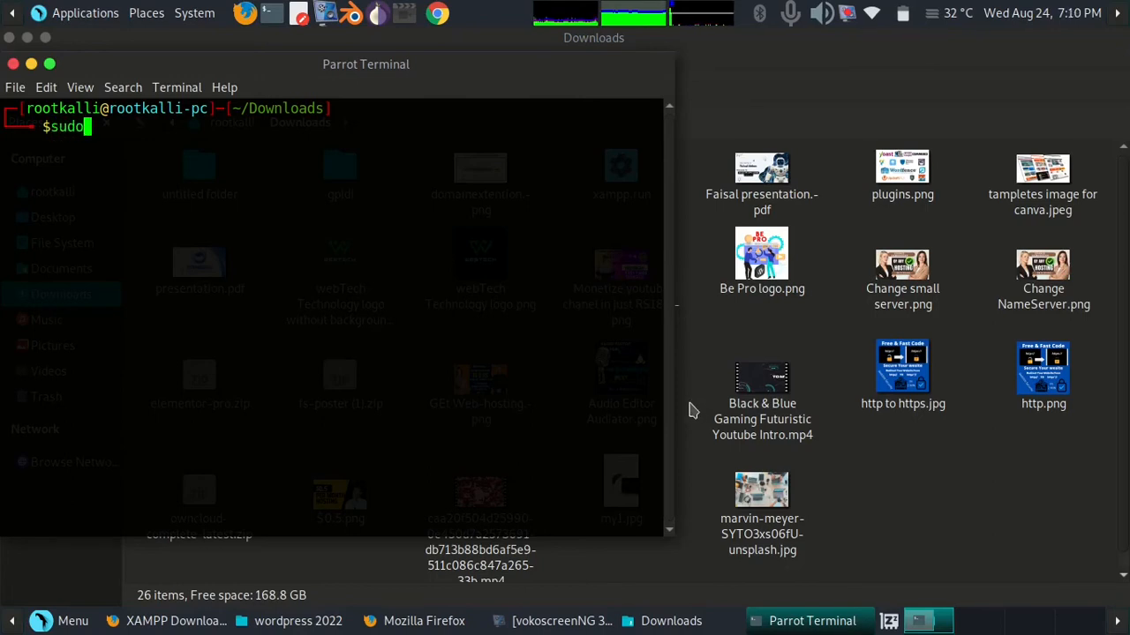
{"action": "type", "text": "su"}
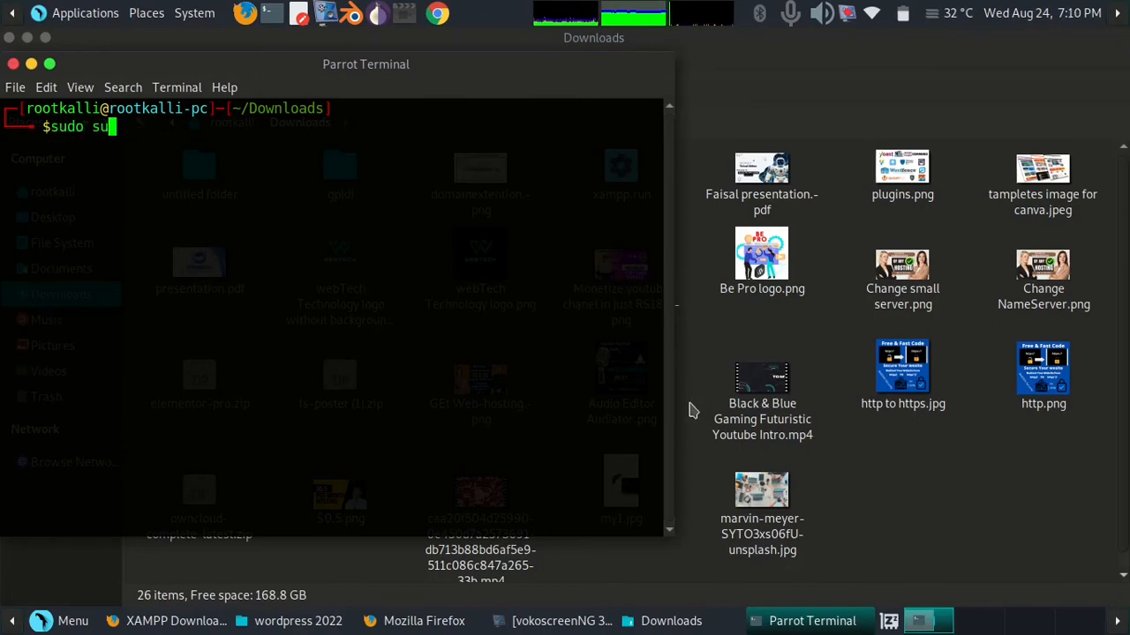
{"action": "key", "text": "Return"}
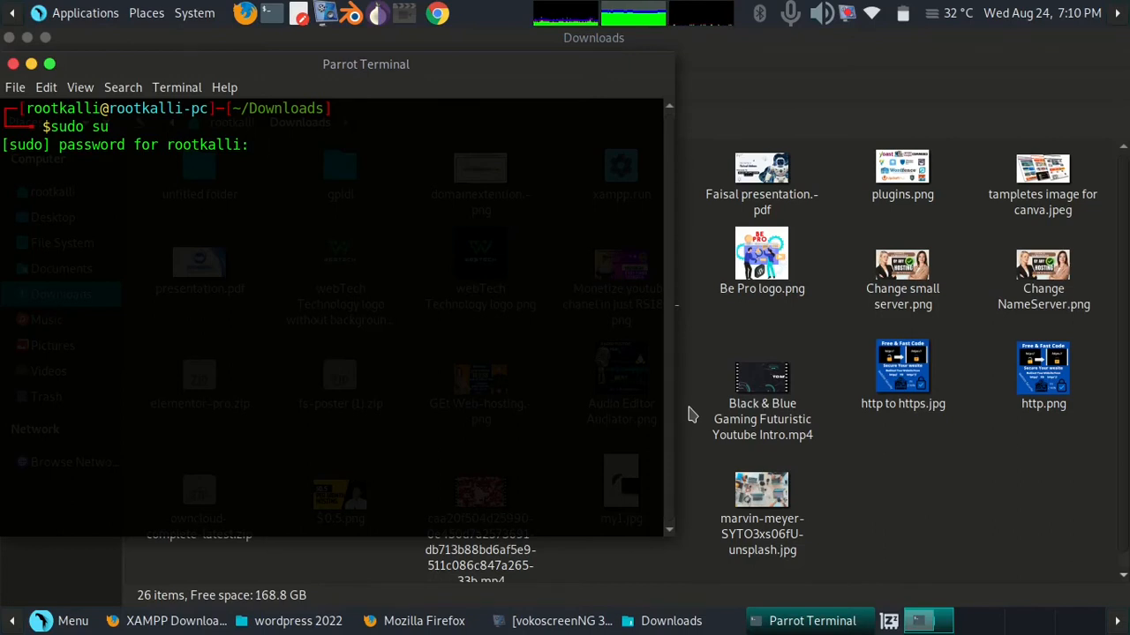
{"action": "key", "text": "Return"}
Clear the terminal screen and maximize the terminal window
{"action": "type", "text": "clear"}
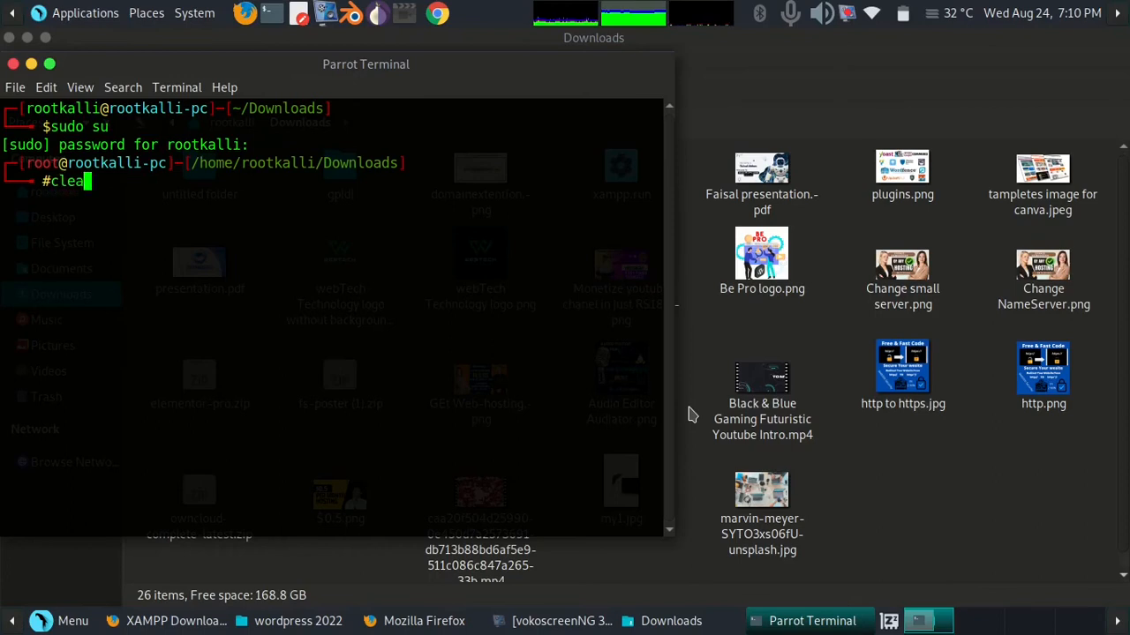
{"action": "key", "text": "Return"}
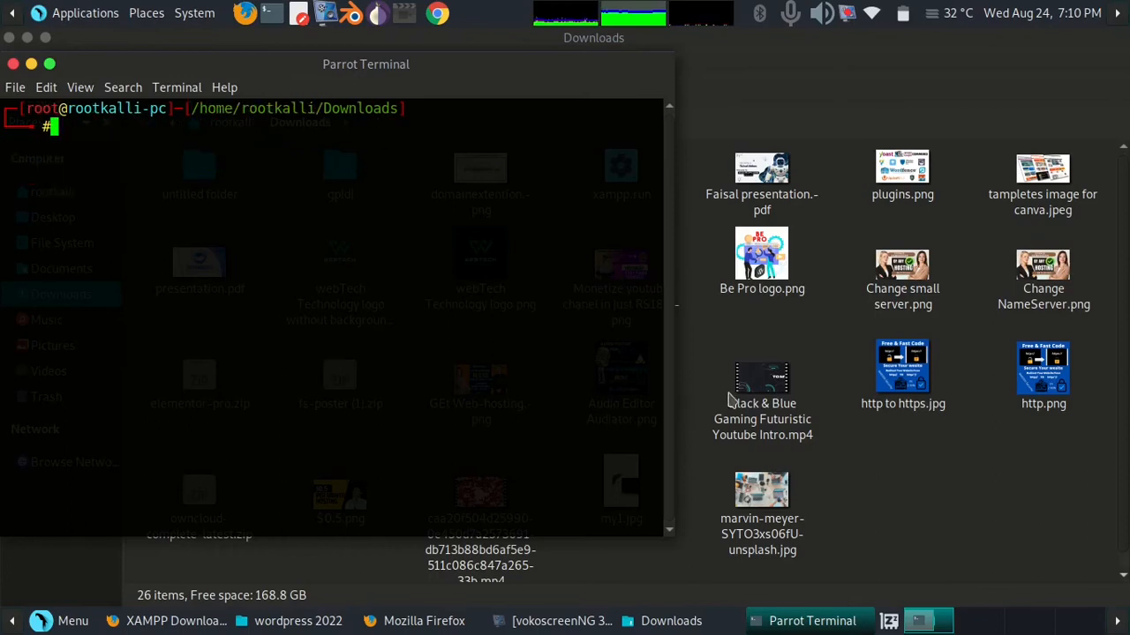
{"action": "double_click", "coordinate": [484, 73]}
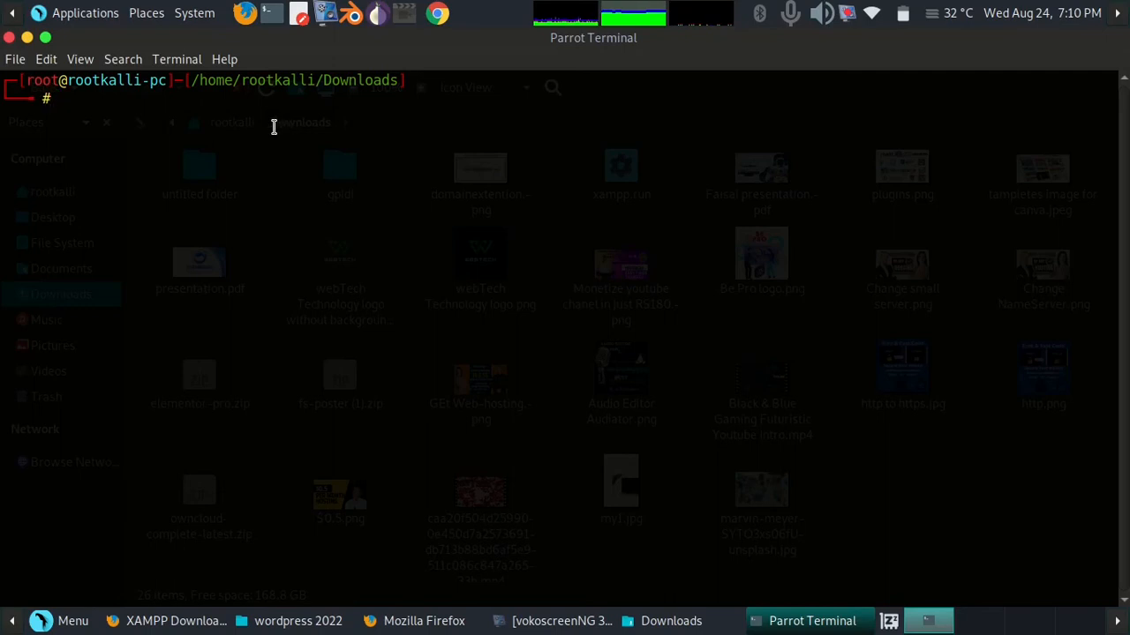
List the Downloads folder contents and locate xampp.run
{"action": "type", "text": "ls"}
{"action": "key", "text": "Return"}
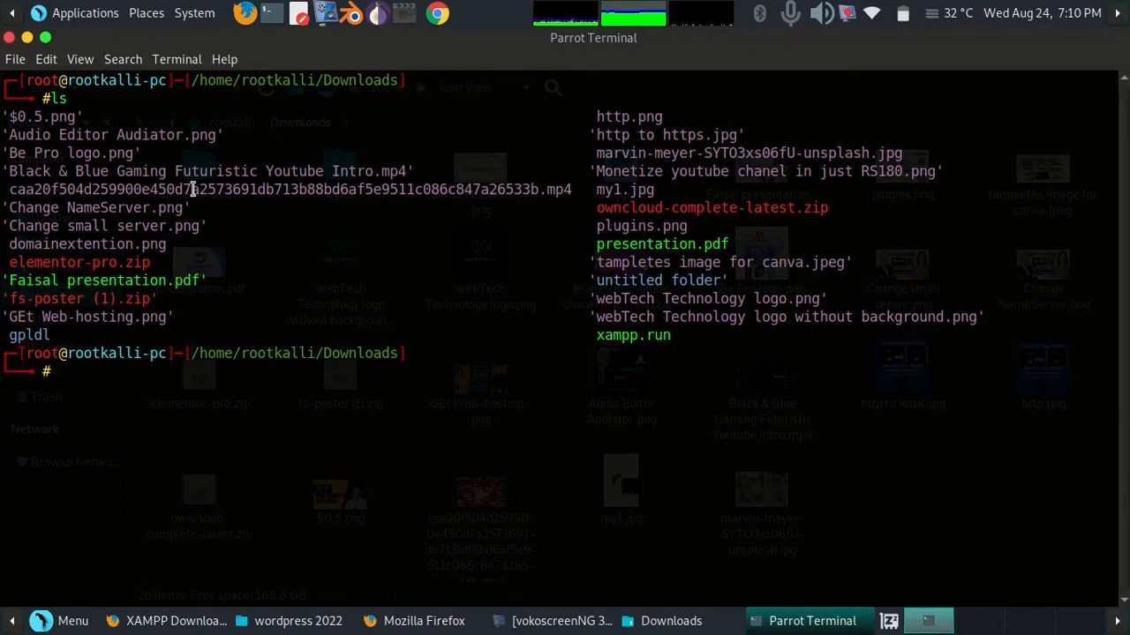
{"action": "double_click", "coordinate": [621, 336]}
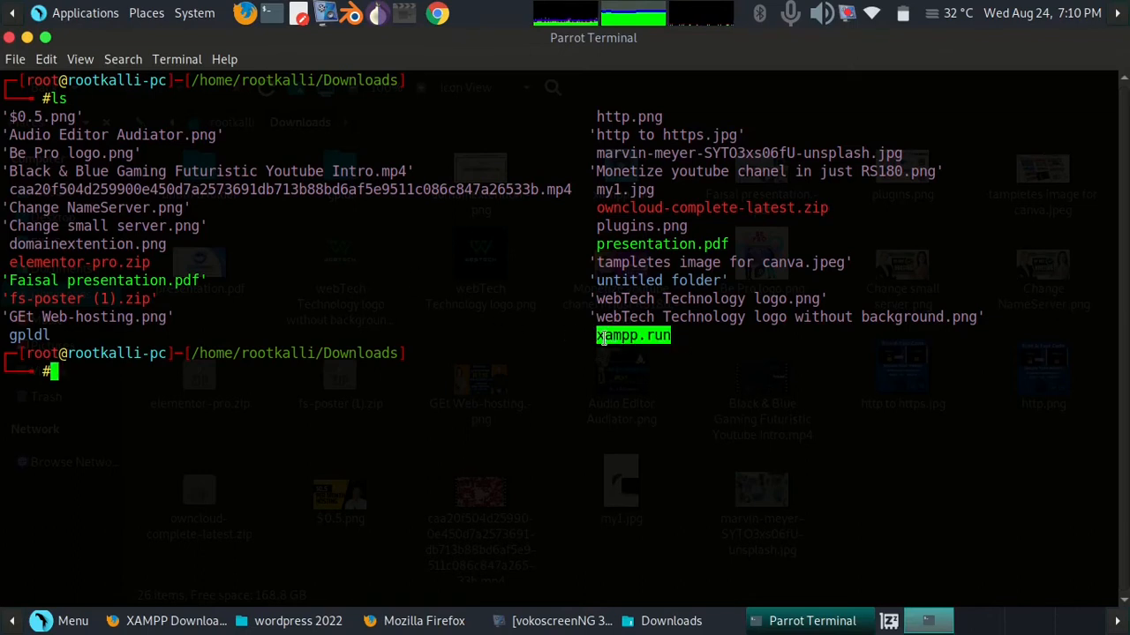
{"action": "left_click", "coordinate": [533, 370]}
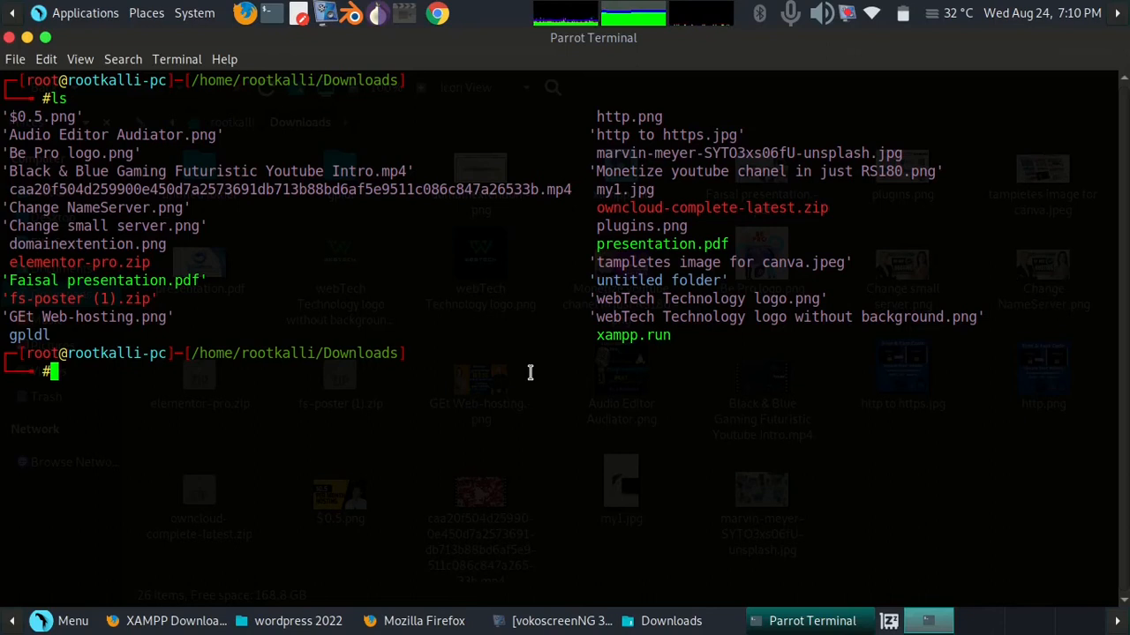
Make xampp.run executable with chmod 755 and list the folder again
{"action": "type", "text": "chmod "}
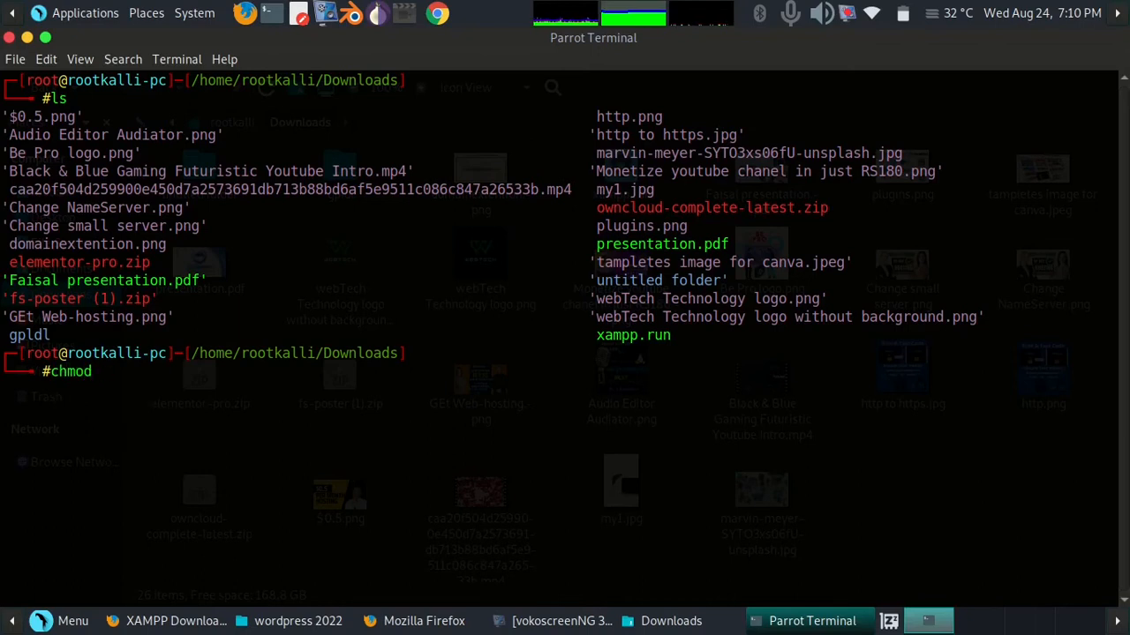
{"action": "type", "text": "755 xam"}
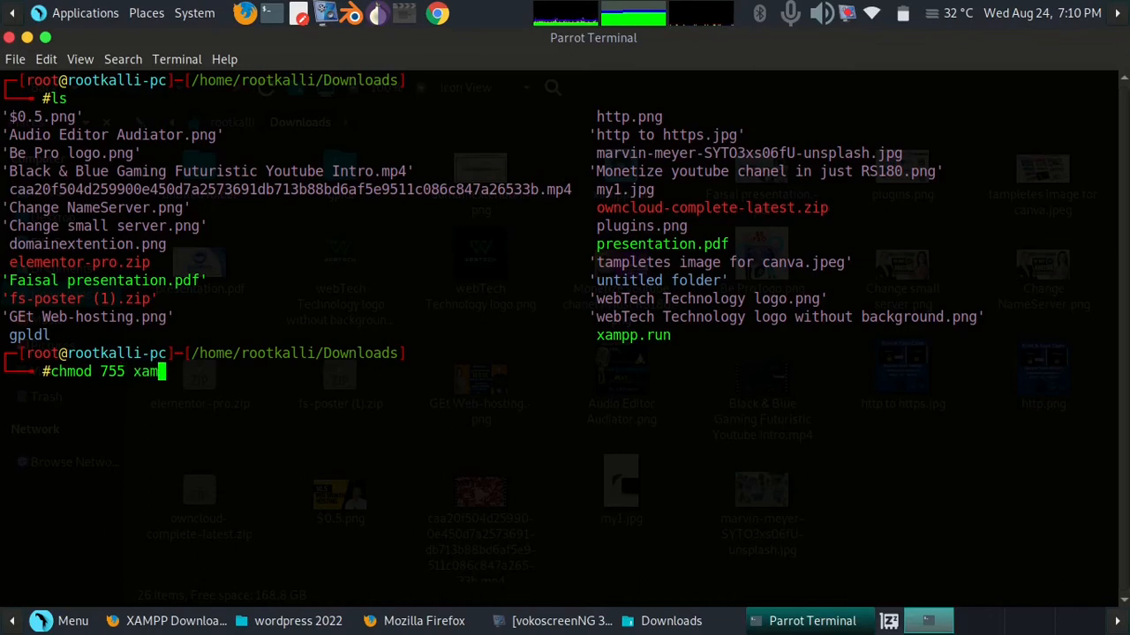
{"action": "type", "text": "pp"}
{"action": "type", "text": ".run"}
{"action": "key", "text": "Return"}
{"action": "type", "text": "ls"}
{"action": "key", "text": "Return"}
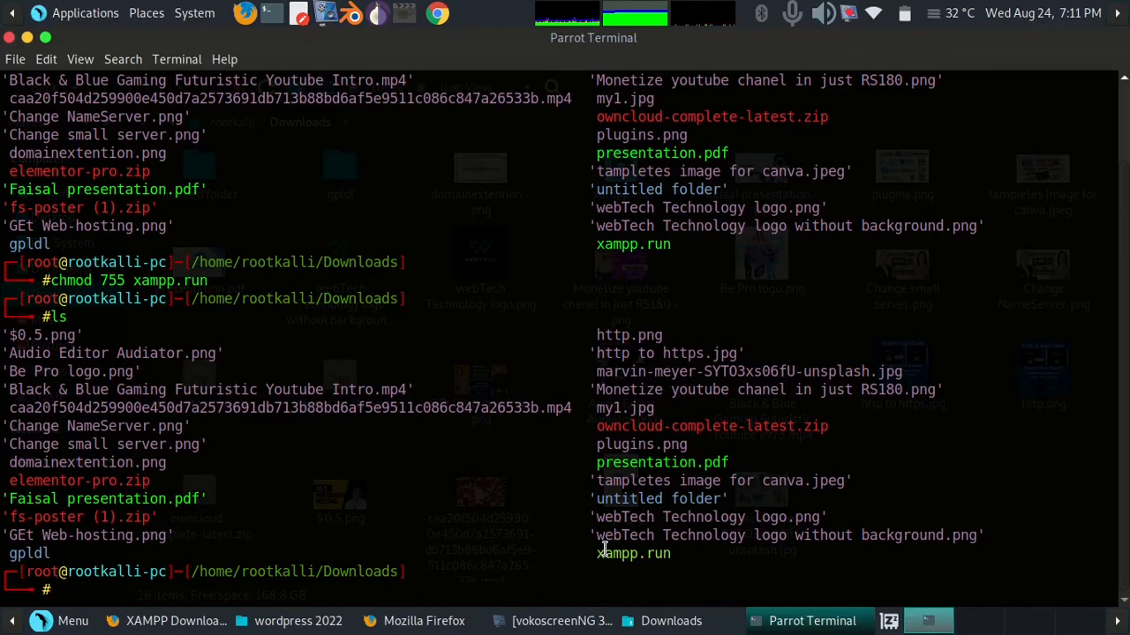
Clear the screen and launch the installer with ./xampp.run
{"action": "type", "text": "clear"}
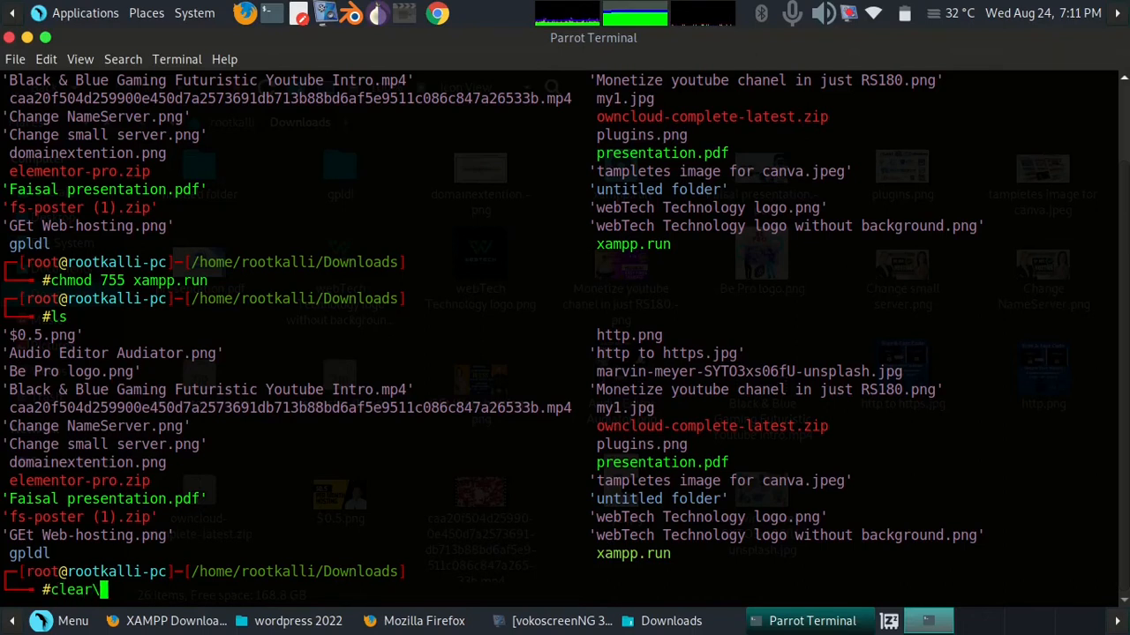
{"action": "key", "text": "Return"}
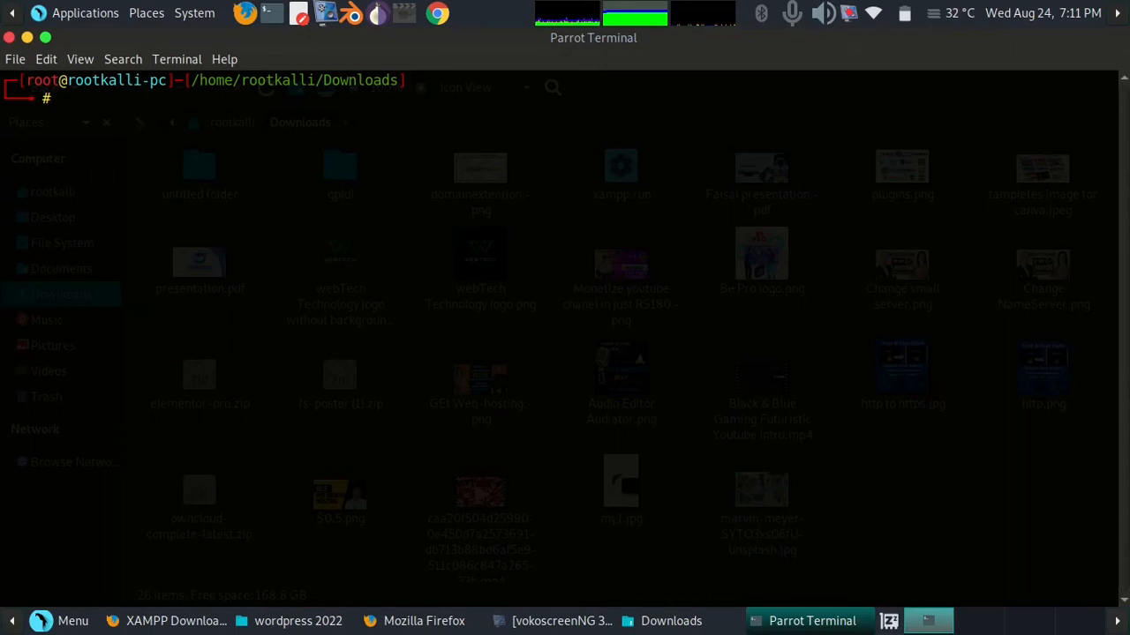
{"action": "type", "text": "./xampp.run"}
{"action": "key", "text": "Return"}
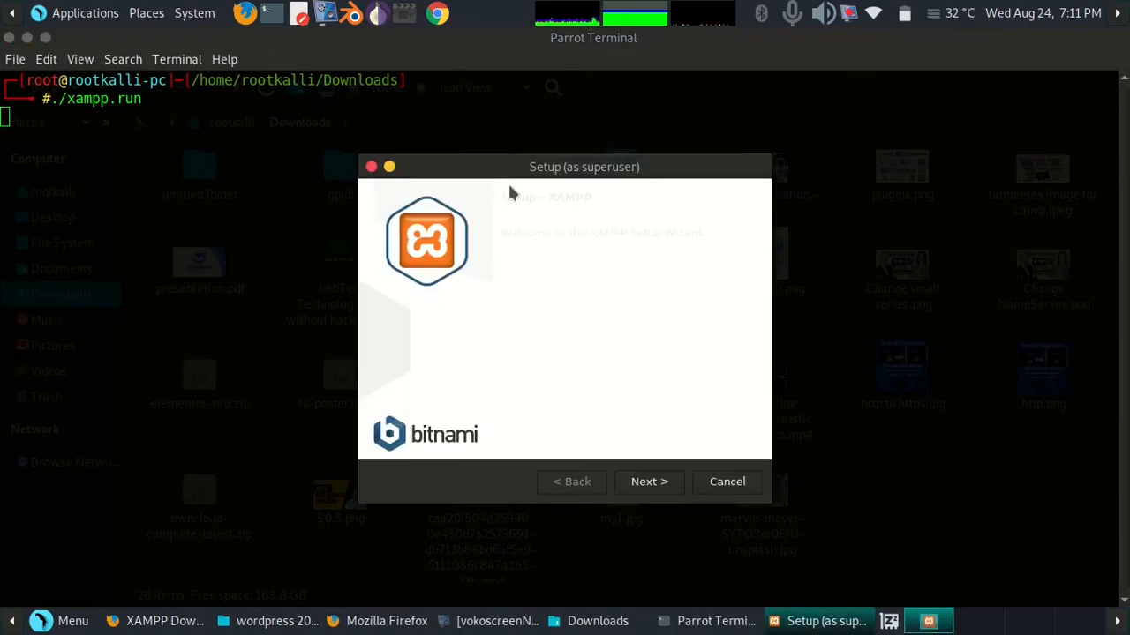
Go through the XAMPP setup wizard with its default components and /opt/lampp directory, then finish with Launch XAMPP checked
{"action": "left_click_drag", "start_coordinate": [529, 166], "coordinate": [519, 137]}
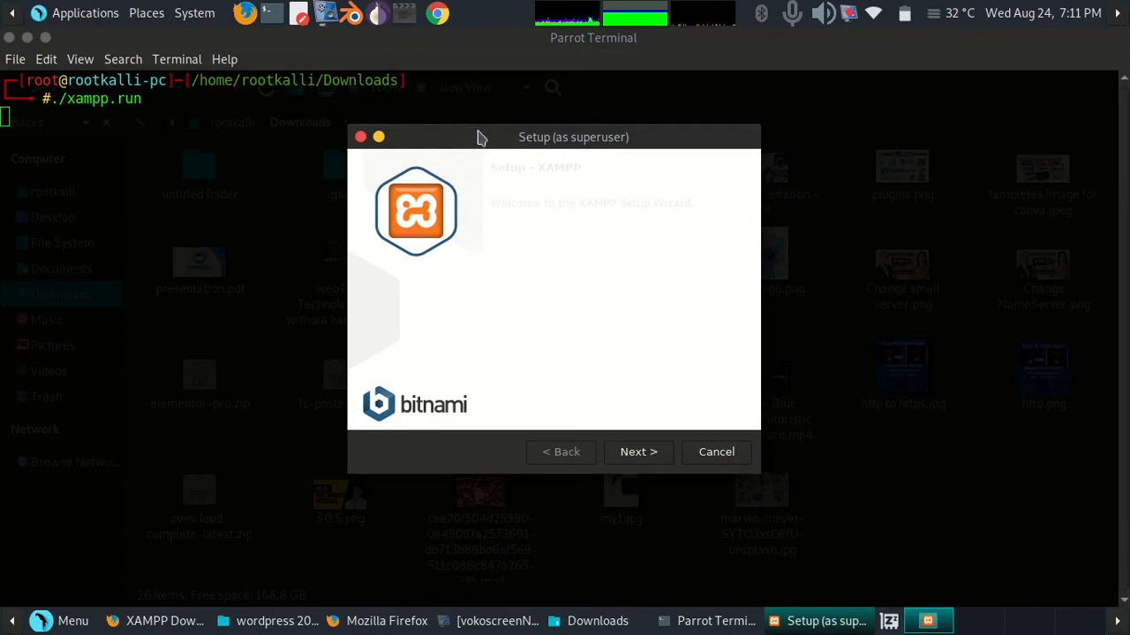
{"action": "left_click", "coordinate": [635, 453]}
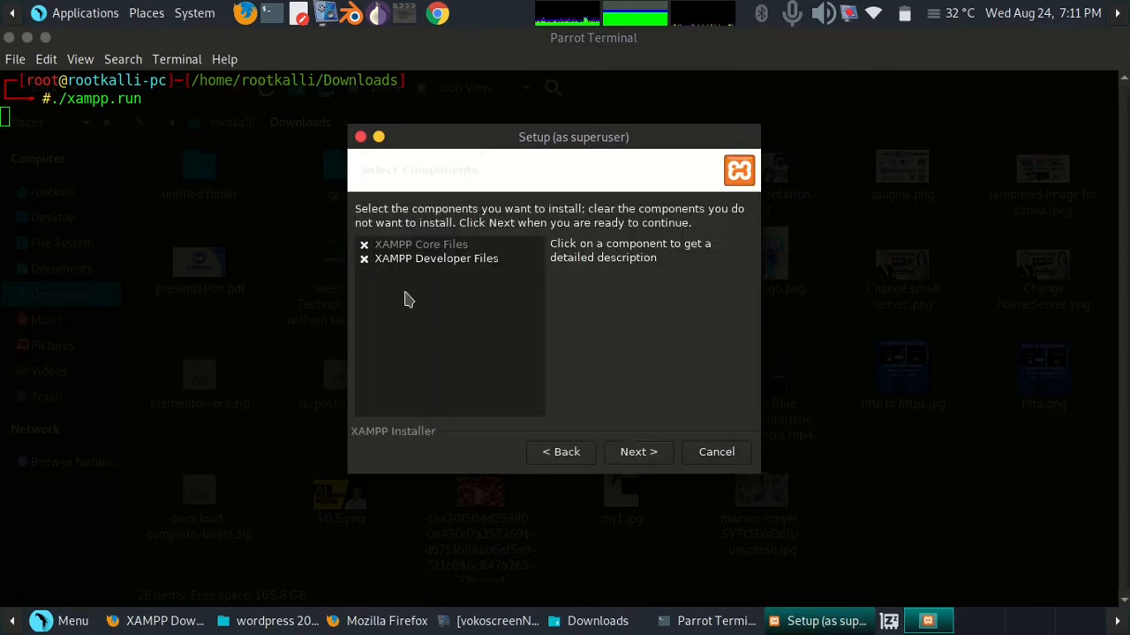
{"action": "left_click", "coordinate": [661, 457]}
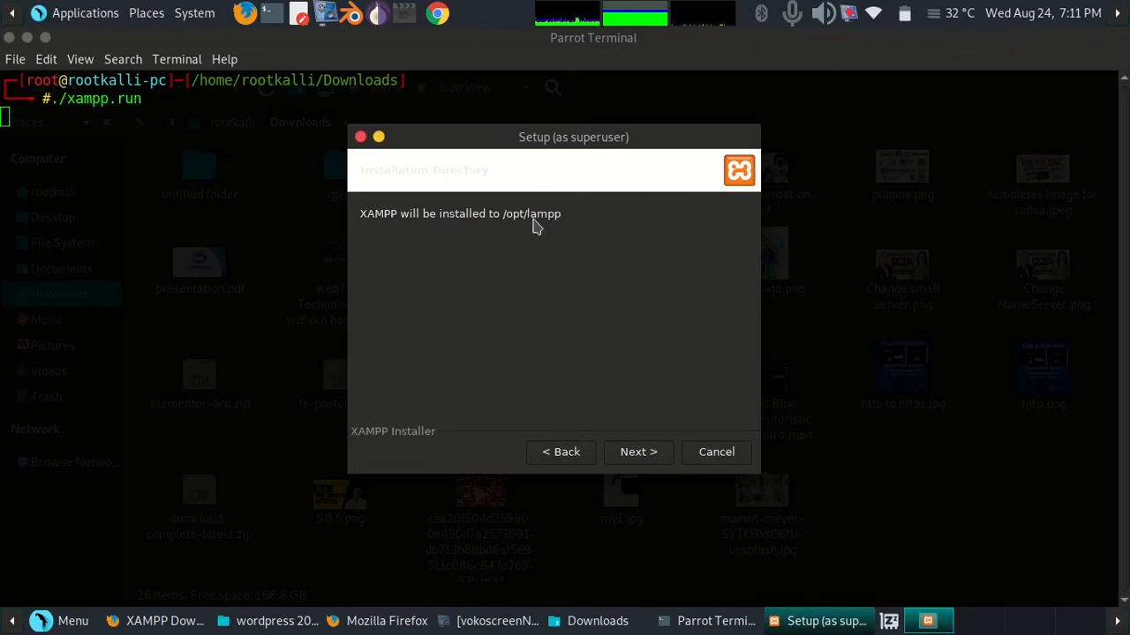
{"action": "left_click", "coordinate": [629, 460]}
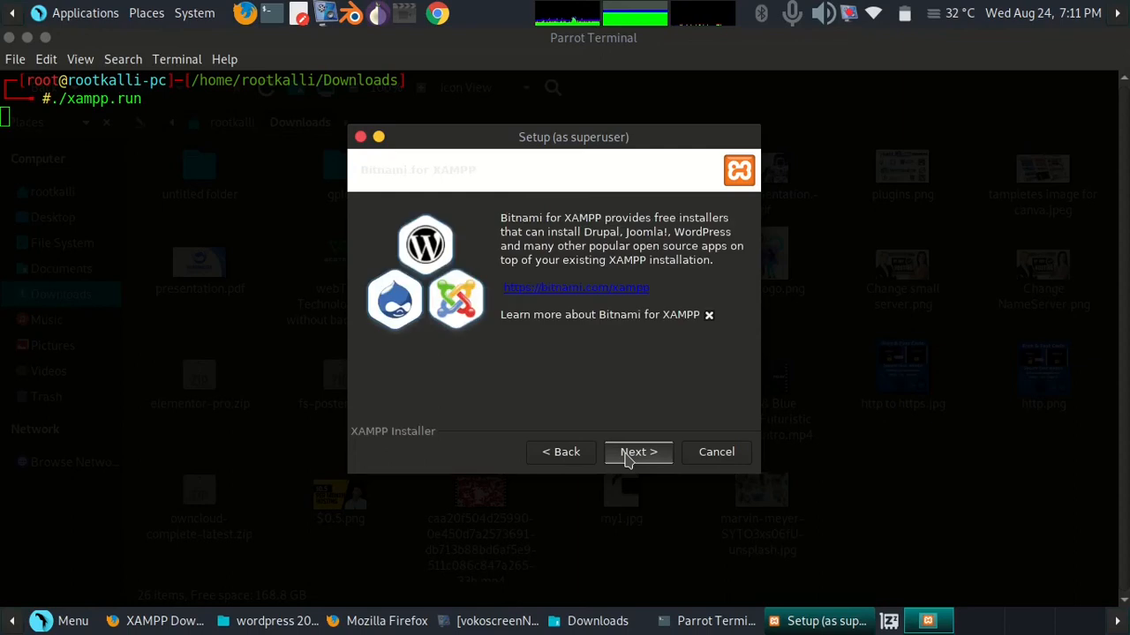
{"action": "left_click", "coordinate": [628, 460]}
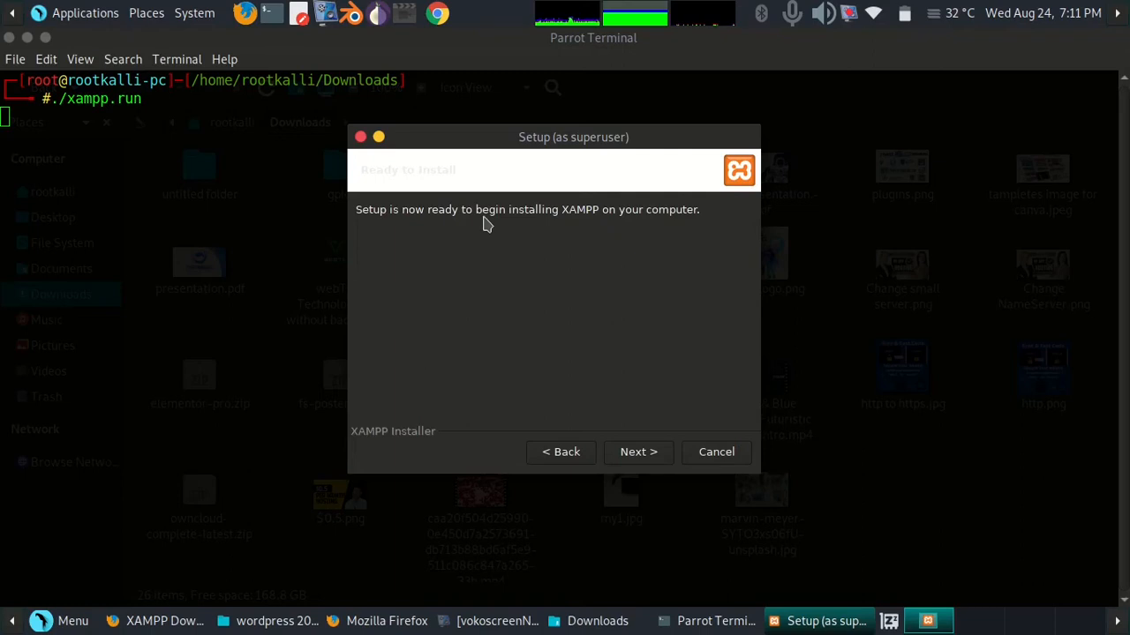
{"action": "left_click", "coordinate": [637, 456]}
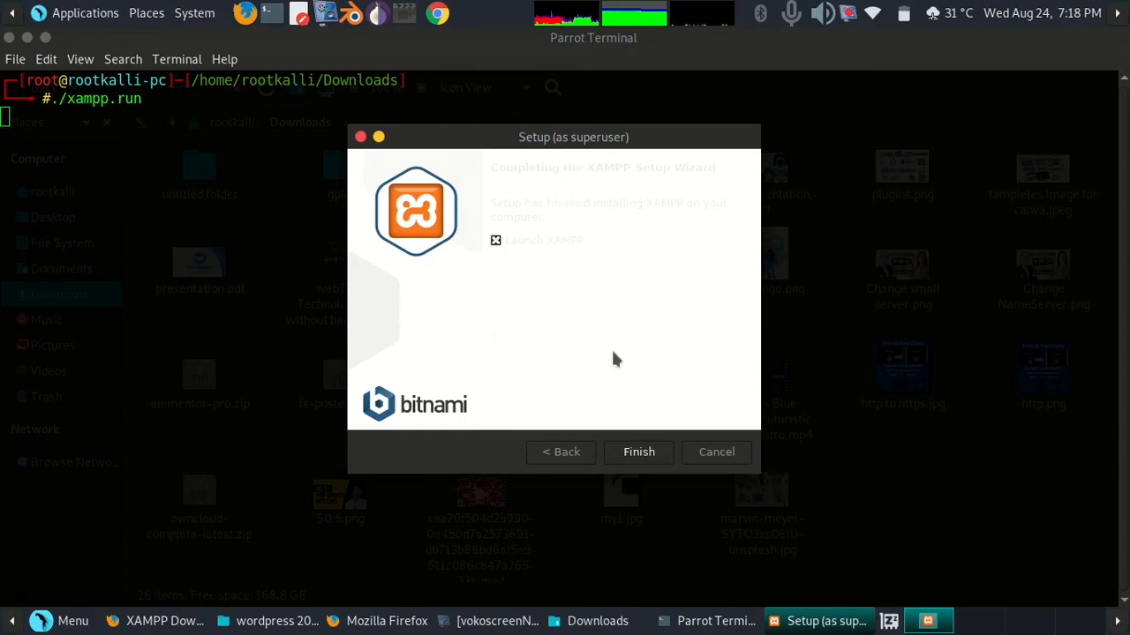
{"action": "left_click", "coordinate": [635, 452]}
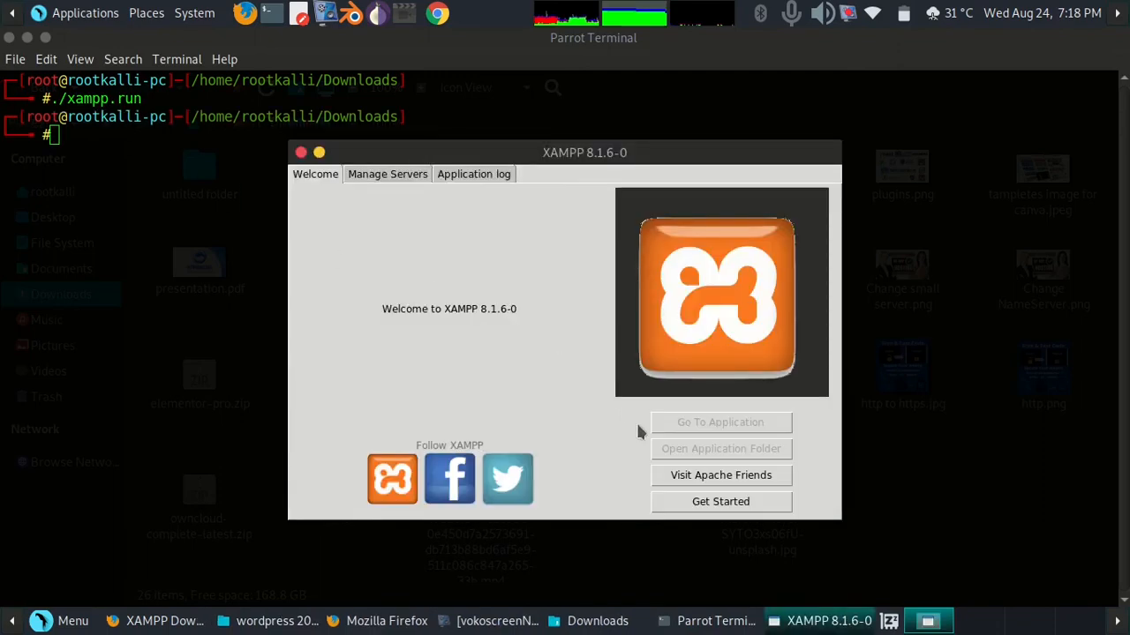
Examine the XAMPP control panel's Manage Servers and Application log tabs, returning to Welcome
{"action": "left_click_drag", "start_coordinate": [404, 158], "coordinate": [495, 168]}
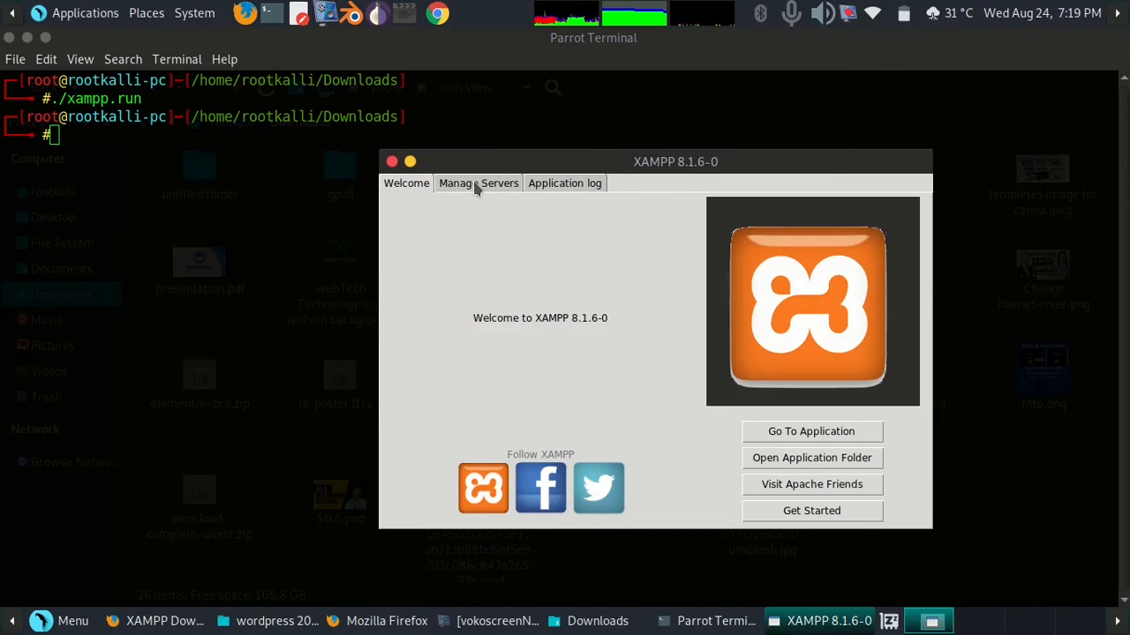
{"action": "left_click", "coordinate": [479, 183]}
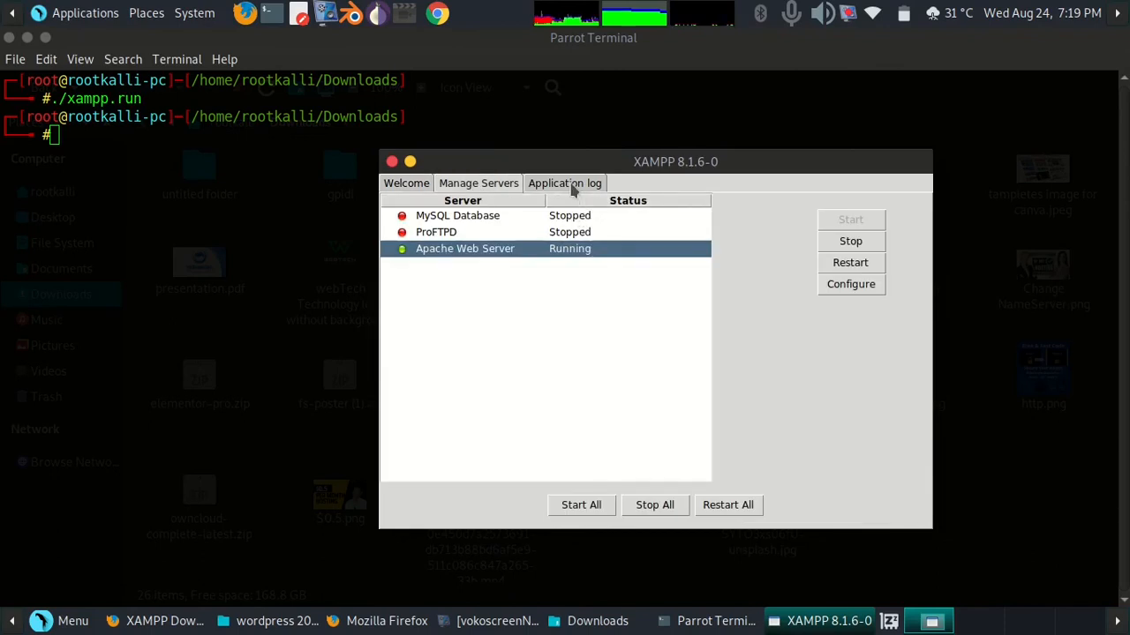
{"action": "left_click", "coordinate": [572, 185]}
{"action": "left_click", "coordinate": [461, 184]}
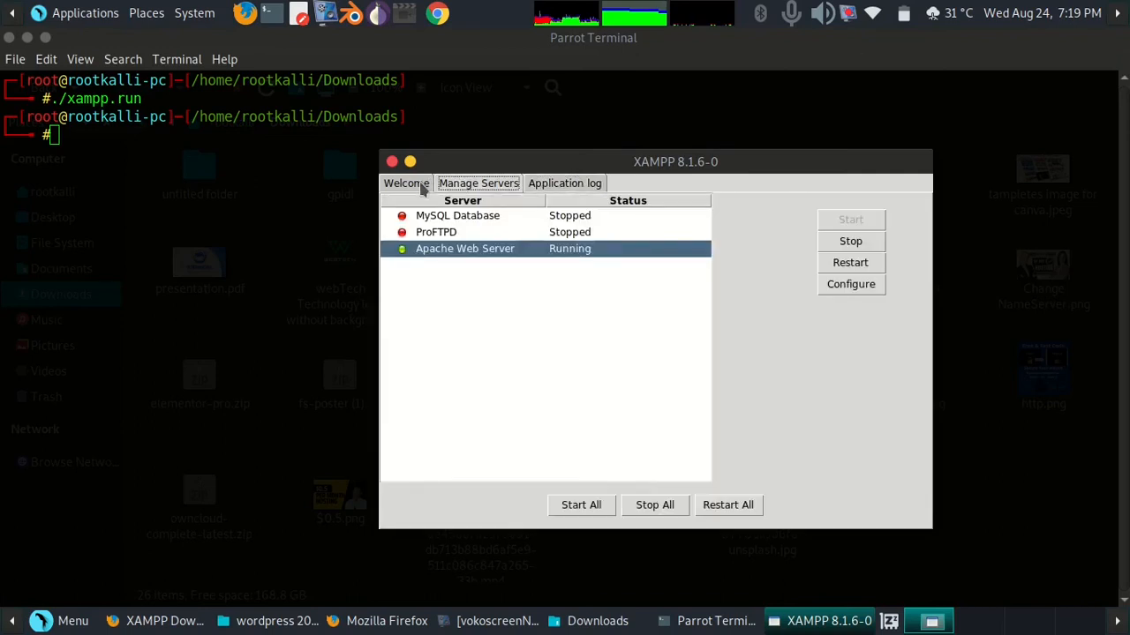
{"action": "left_click", "coordinate": [423, 186]}
{"action": "left_click_drag", "start_coordinate": [500, 154], "coordinate": [469, 161]}
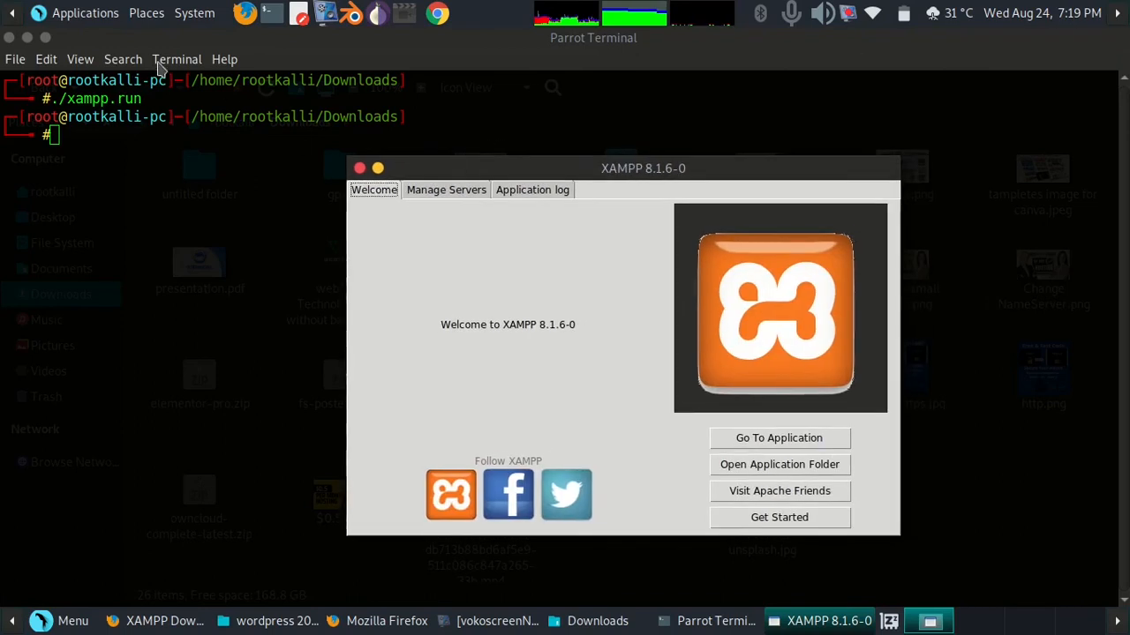
Close the terminal, confirming the running-process prompt, and close the Downloads file manager window
{"action": "left_click", "coordinate": [9, 37]}
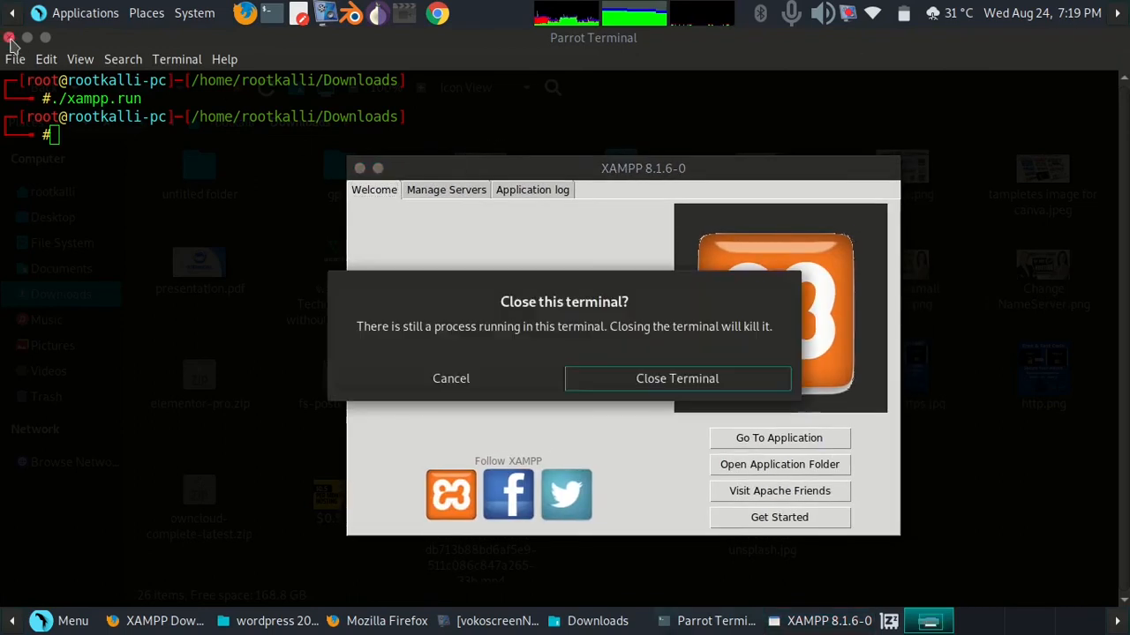
{"action": "left_click", "coordinate": [597, 379]}
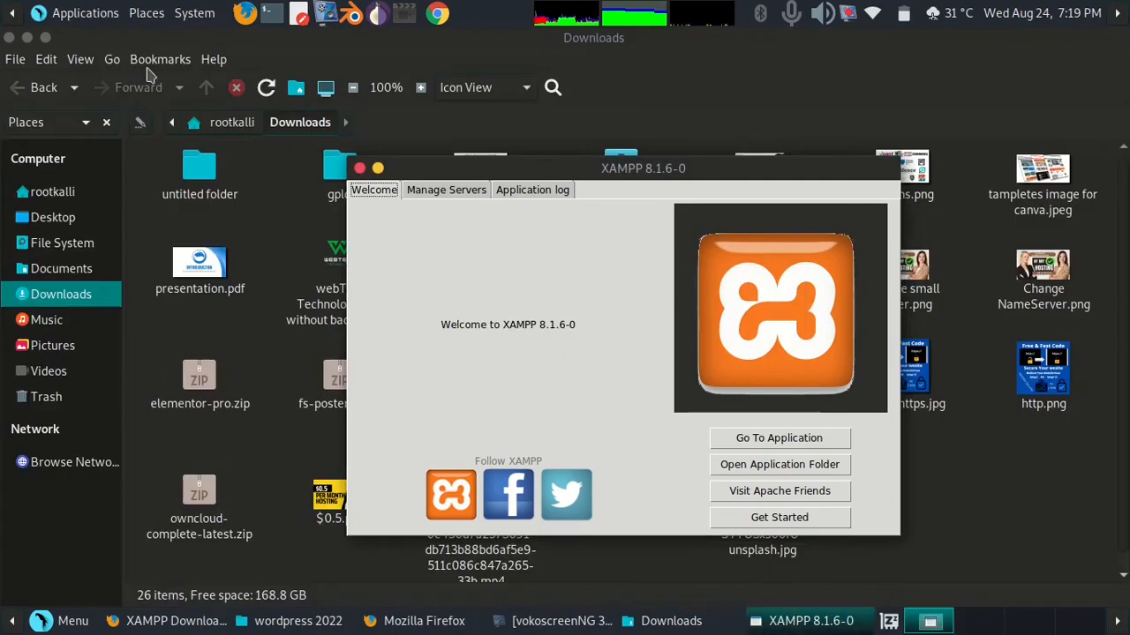
{"action": "left_click", "coordinate": [8, 37]}
Search Google for localserver from the XAMPP browser tab
{"action": "left_click", "coordinate": [655, 77]}
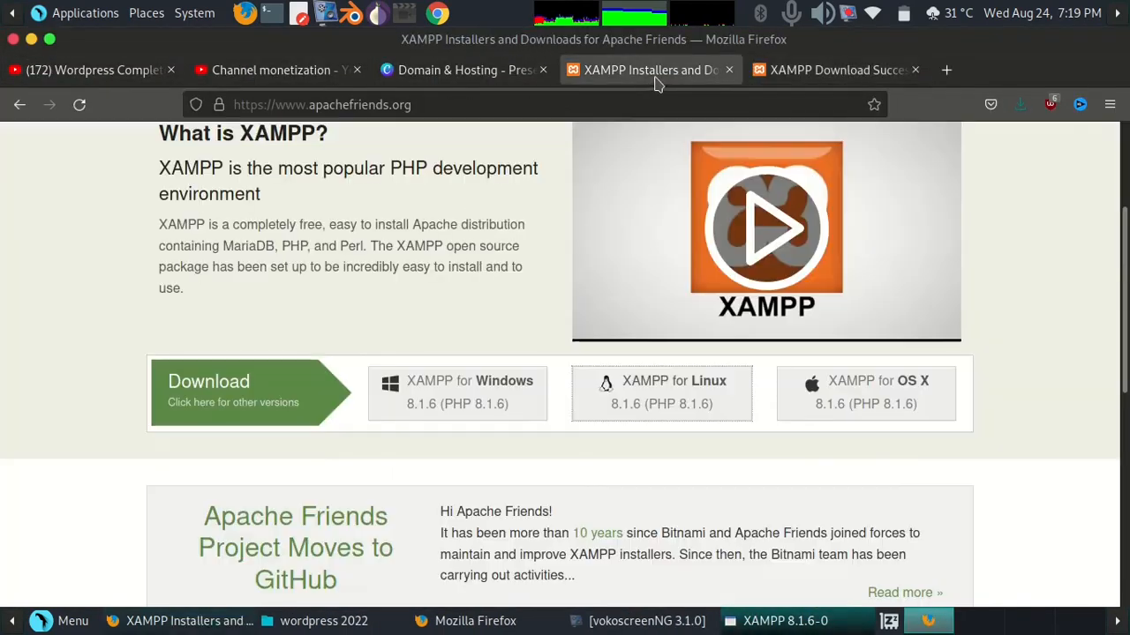
{"action": "left_click", "coordinate": [486, 105]}
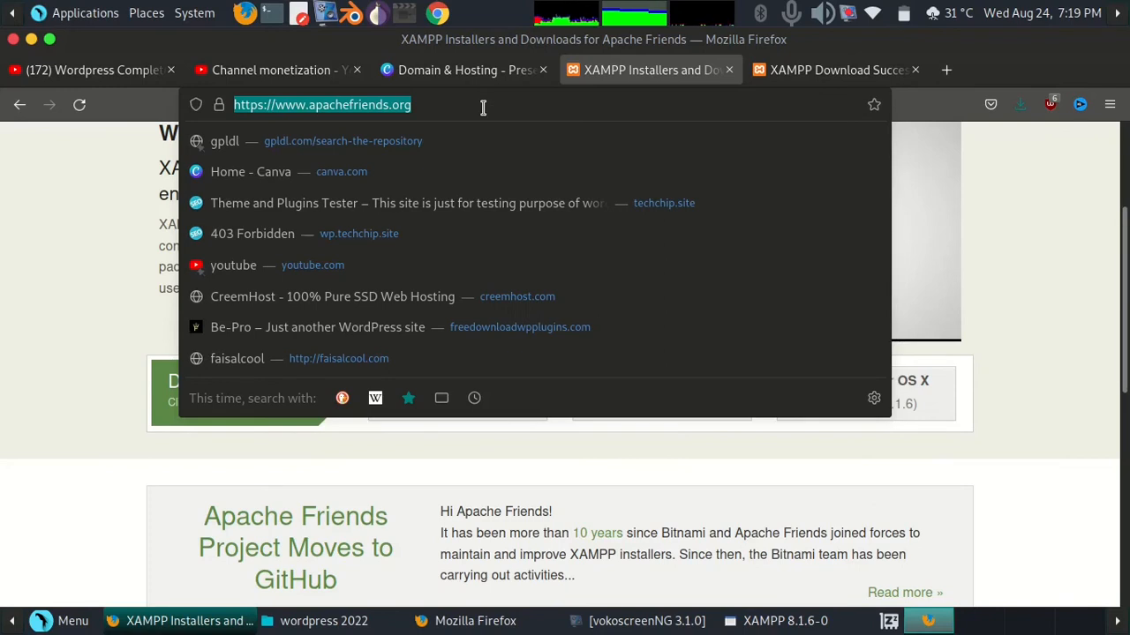
{"action": "type", "text": "local"}
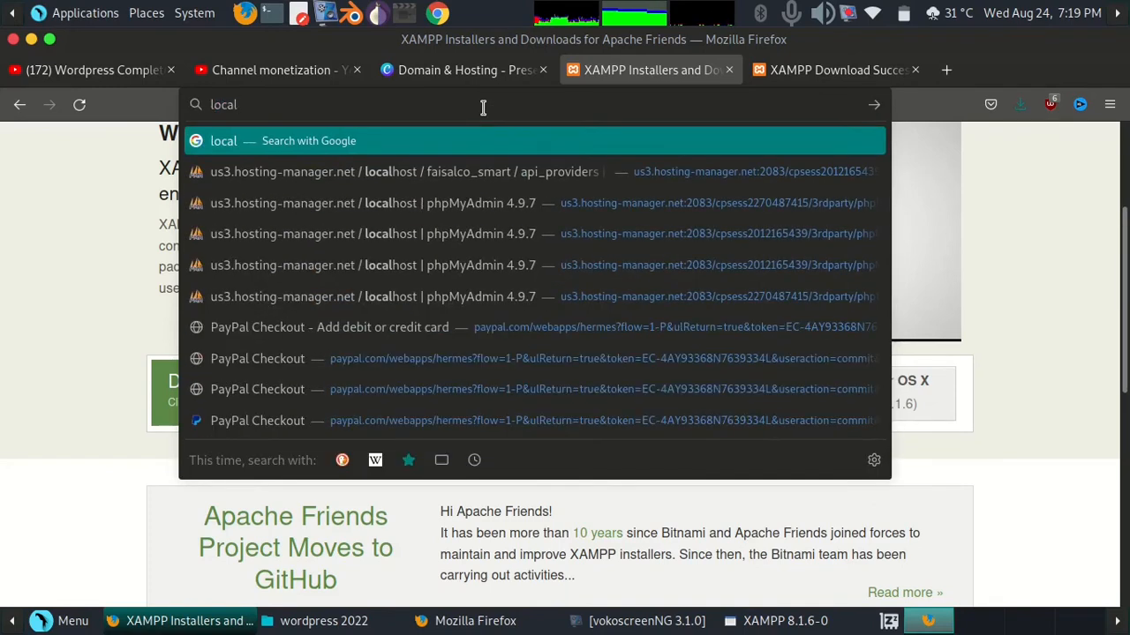
{"action": "type", "text": "server"}
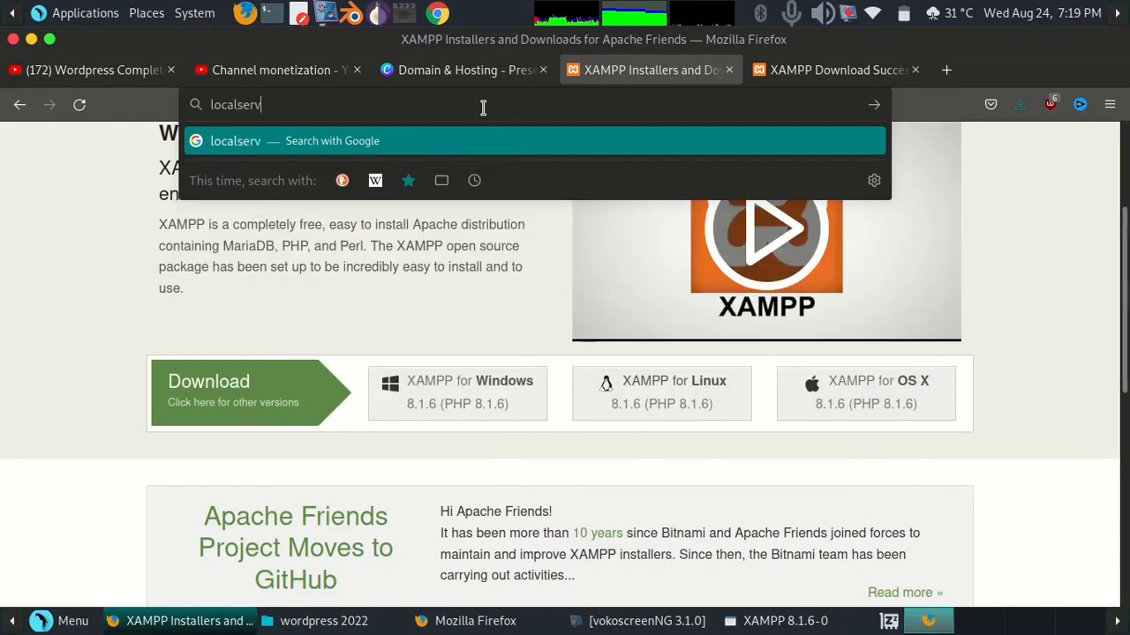
{"action": "key", "text": "Return"}
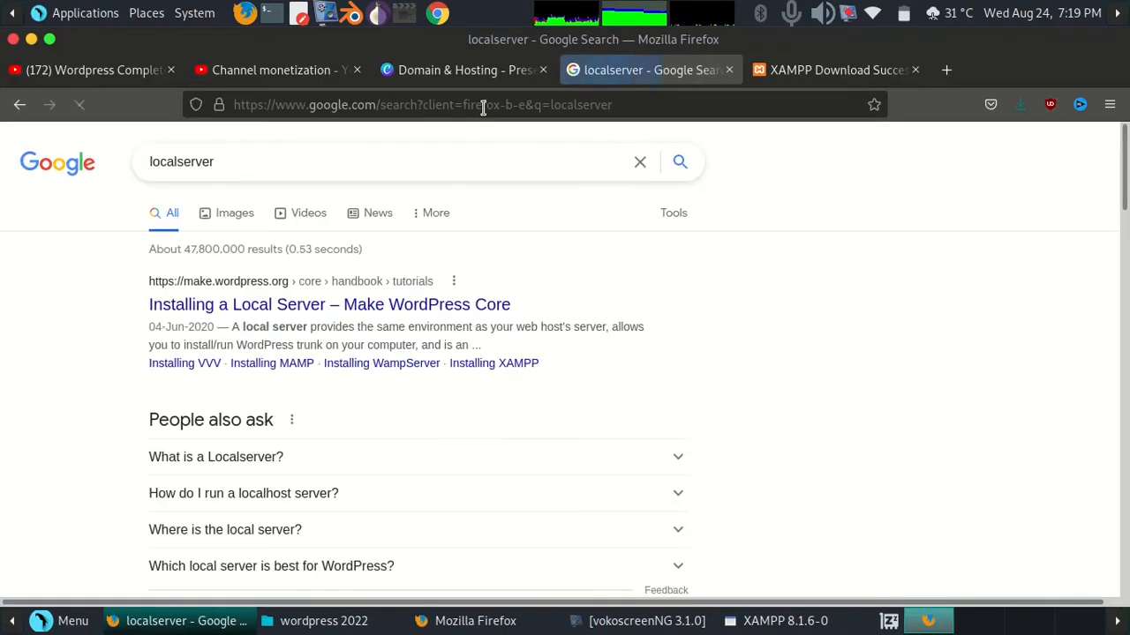
Open localhost in the browser and follow the dashboard's phpMyAdmin link
{"action": "left_click", "coordinate": [482, 107]}
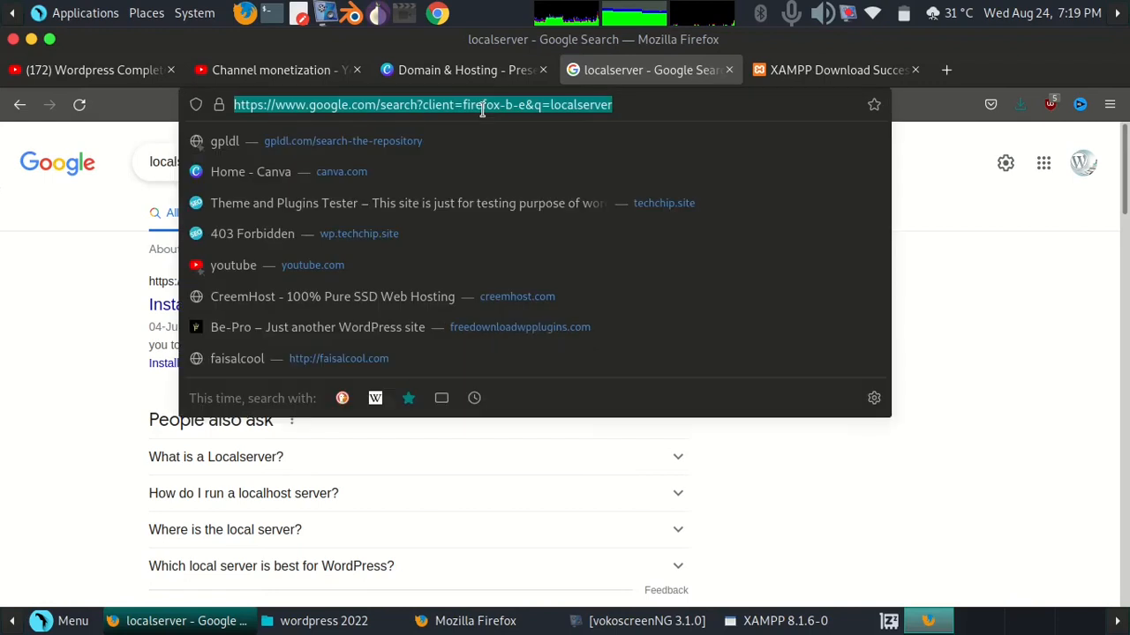
{"action": "type", "text": "loca"}
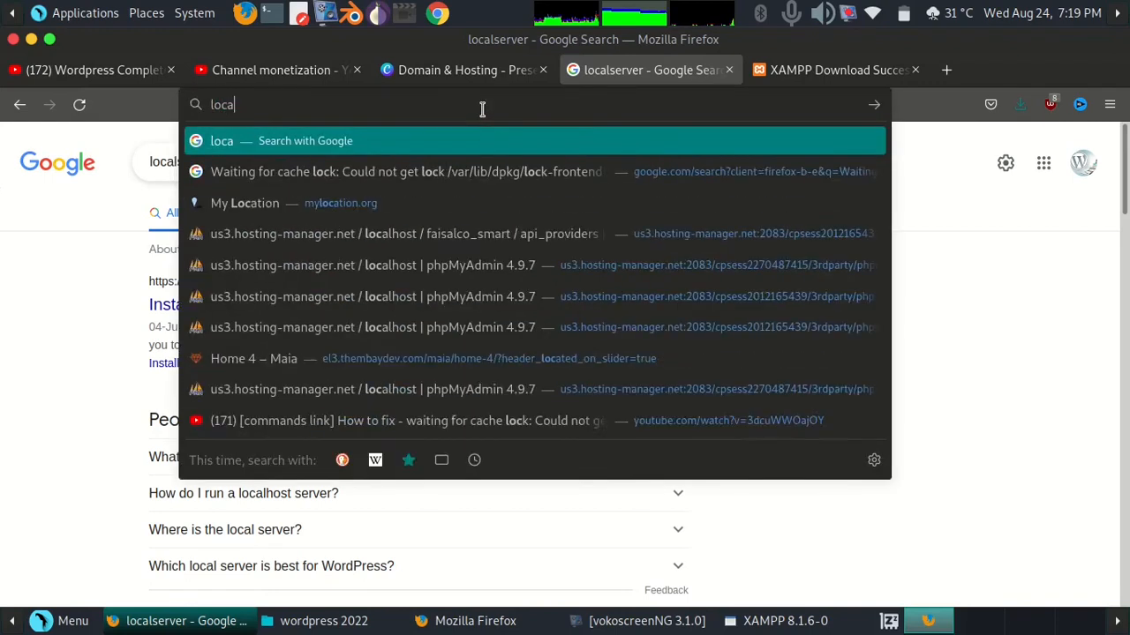
{"action": "type", "text": "lhost"}
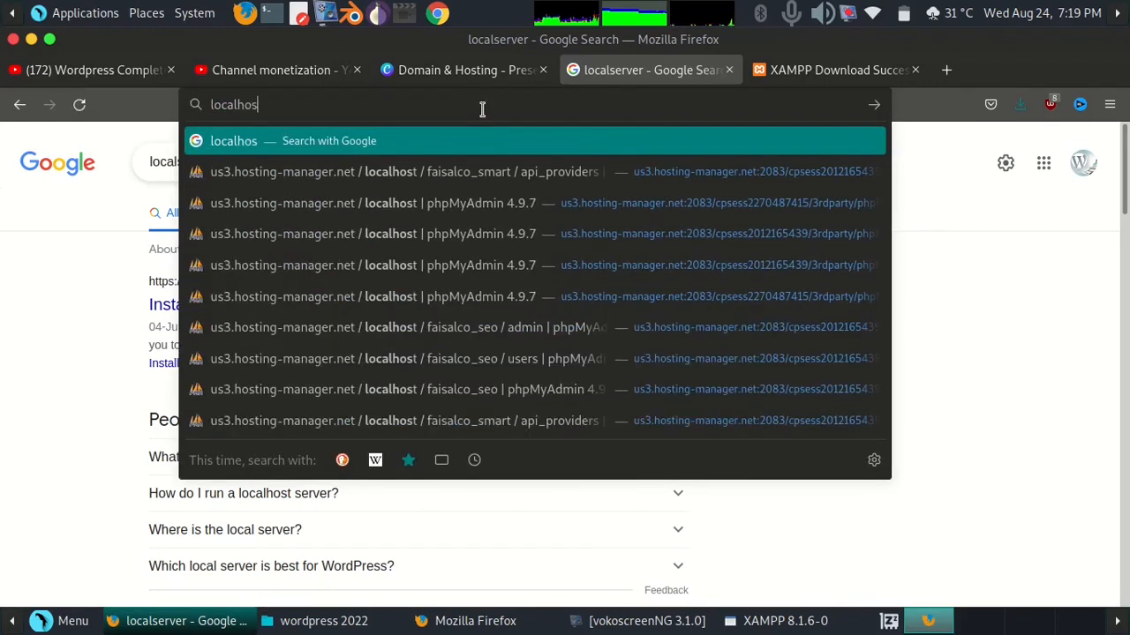
{"action": "key", "text": "Return"}
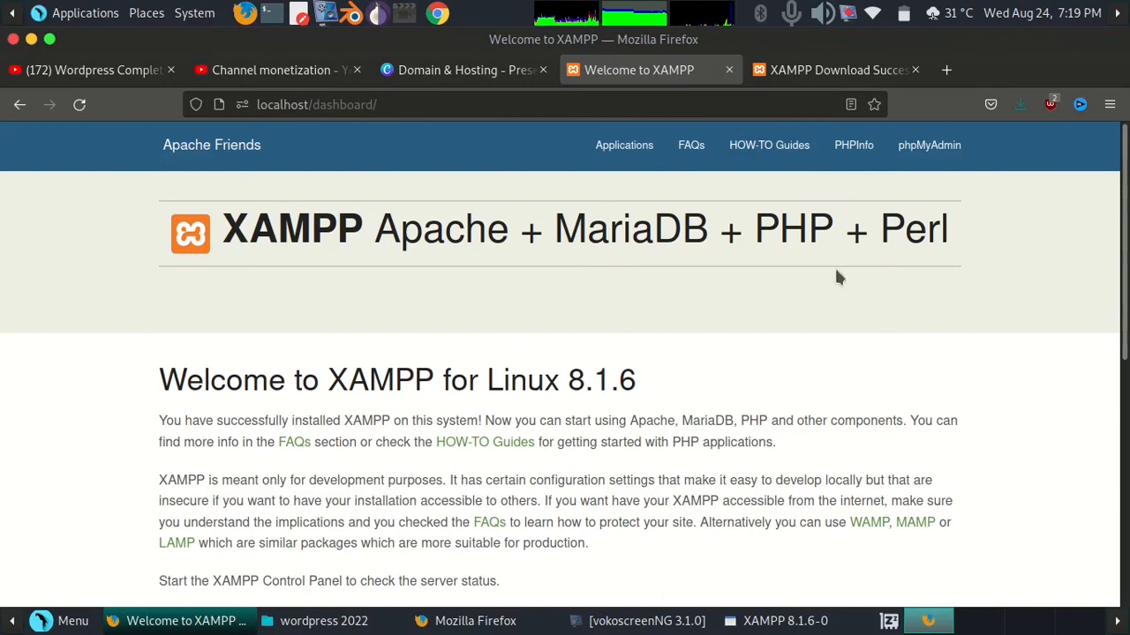
{"action": "left_click", "coordinate": [941, 148]}
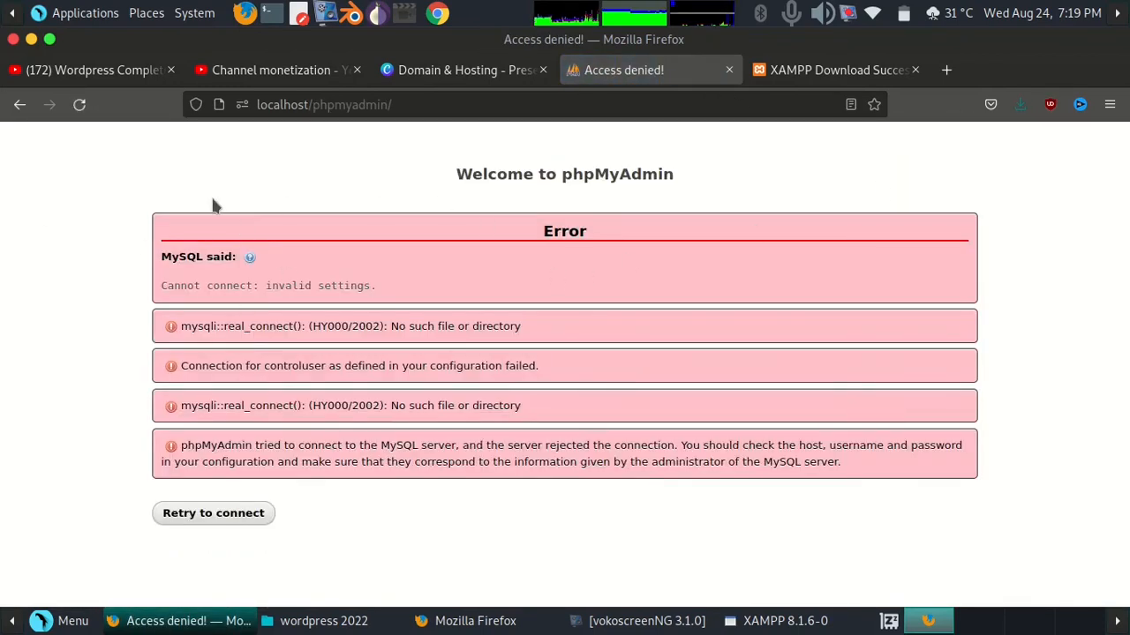
Start all servers, including MySQL Database and ProFTPD, from the XAMPP control panel's Manage Servers tab
{"action": "left_click", "coordinate": [764, 621]}
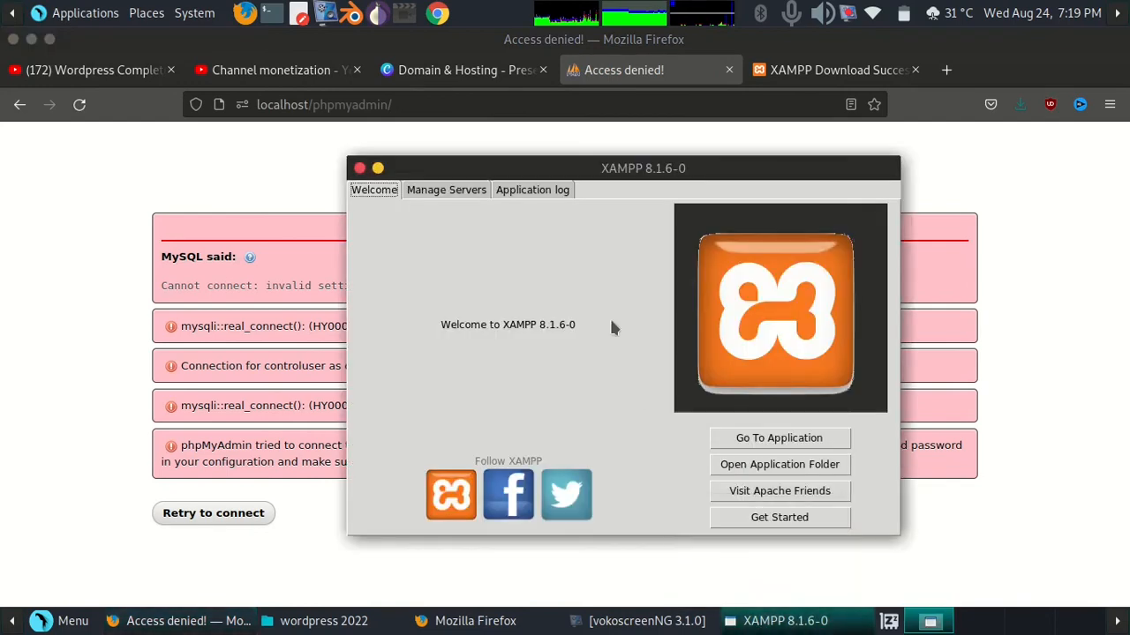
{"action": "left_click", "coordinate": [451, 193]}
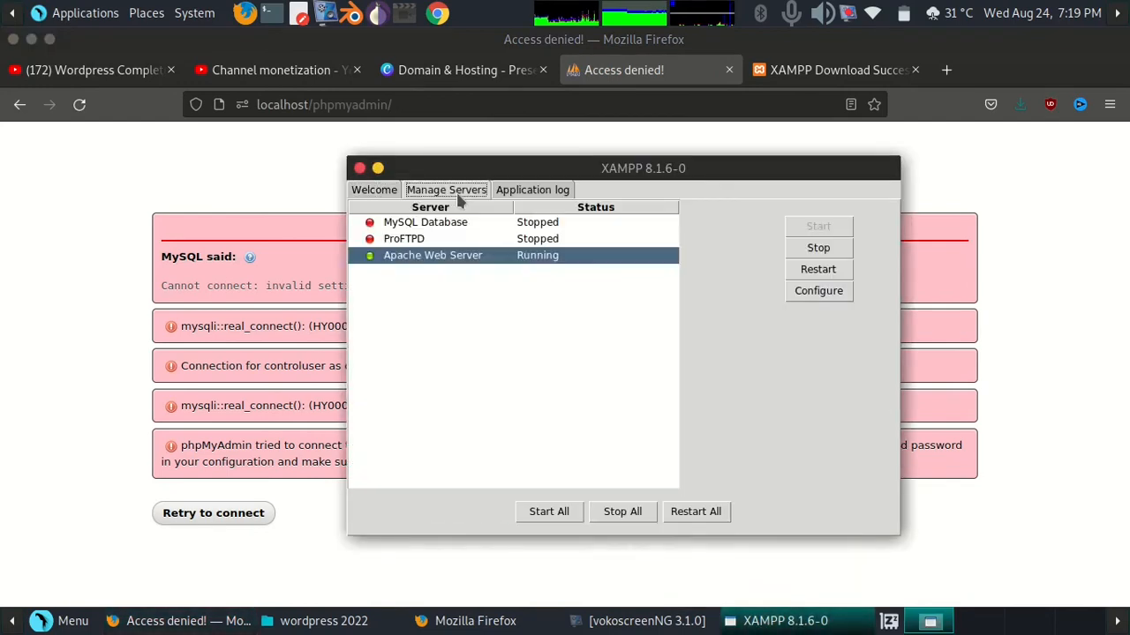
{"action": "left_click", "coordinate": [436, 239]}
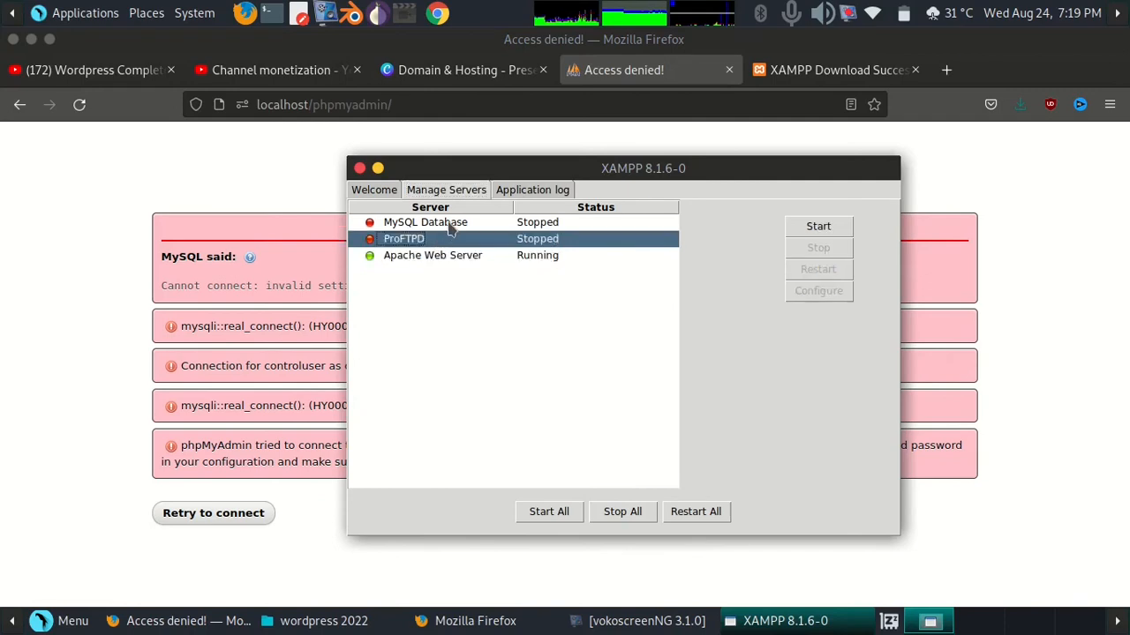
{"action": "left_click", "coordinate": [451, 226]}
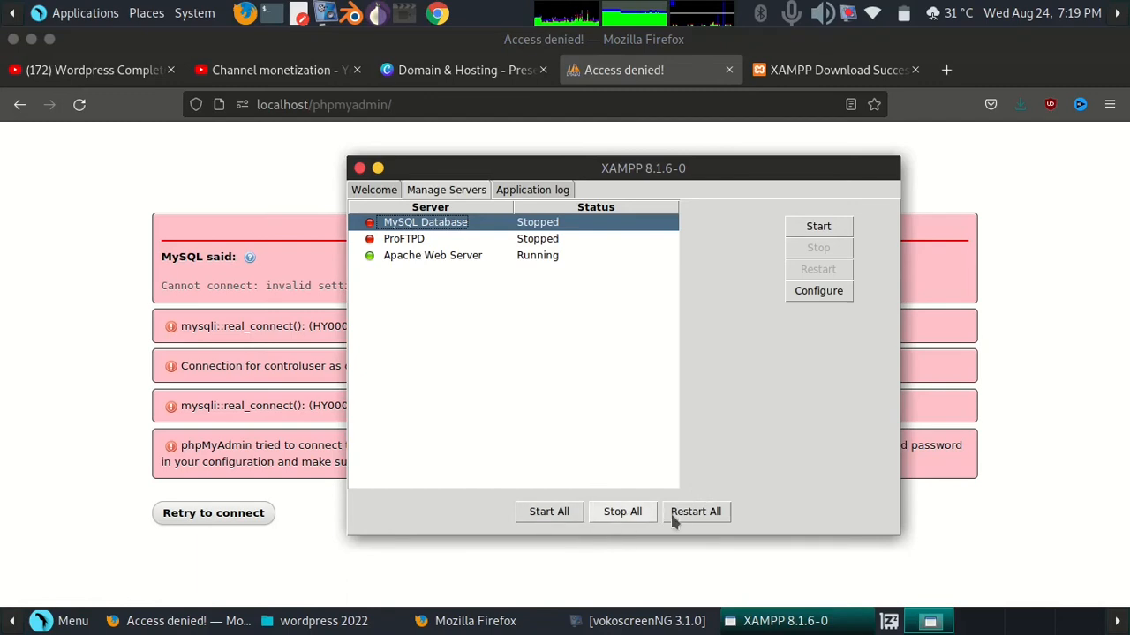
{"action": "left_click", "coordinate": [549, 511]}
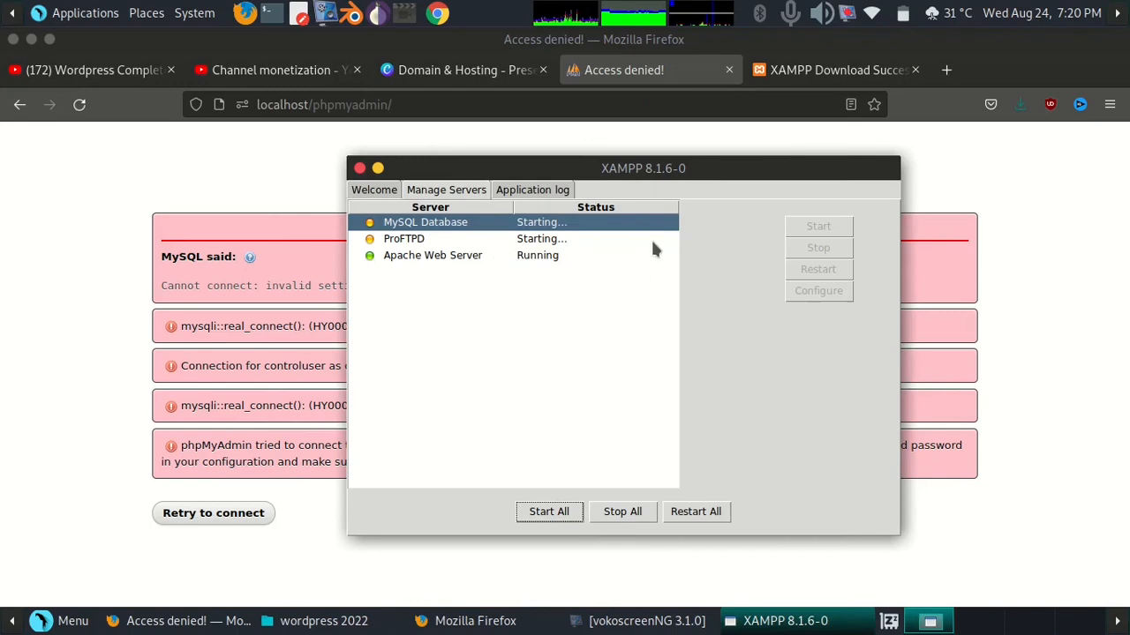
Close the XAMPP Download tab and open localhost again in the current tab
{"action": "left_click", "coordinate": [915, 69]}
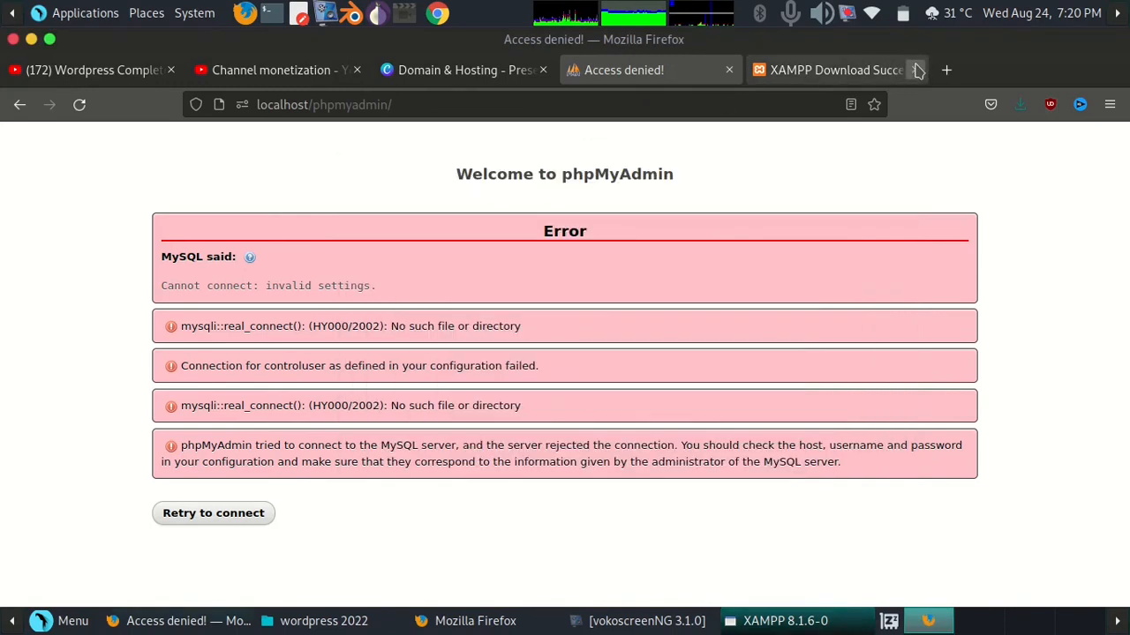
{"action": "left_click", "coordinate": [674, 101]}
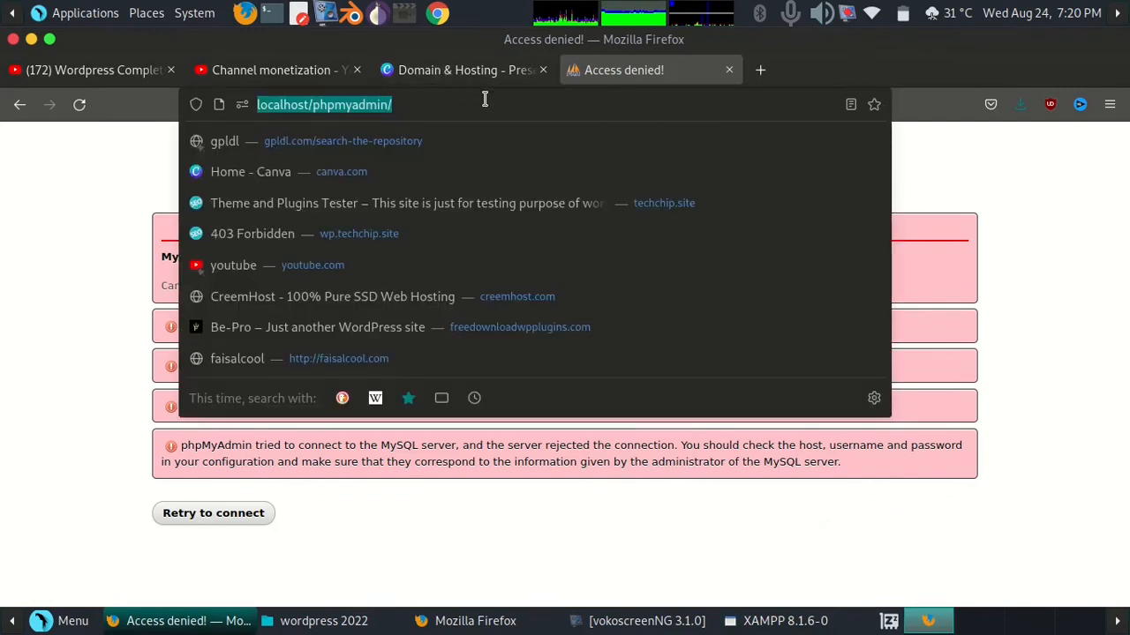
{"action": "type", "text": "localhost/"}
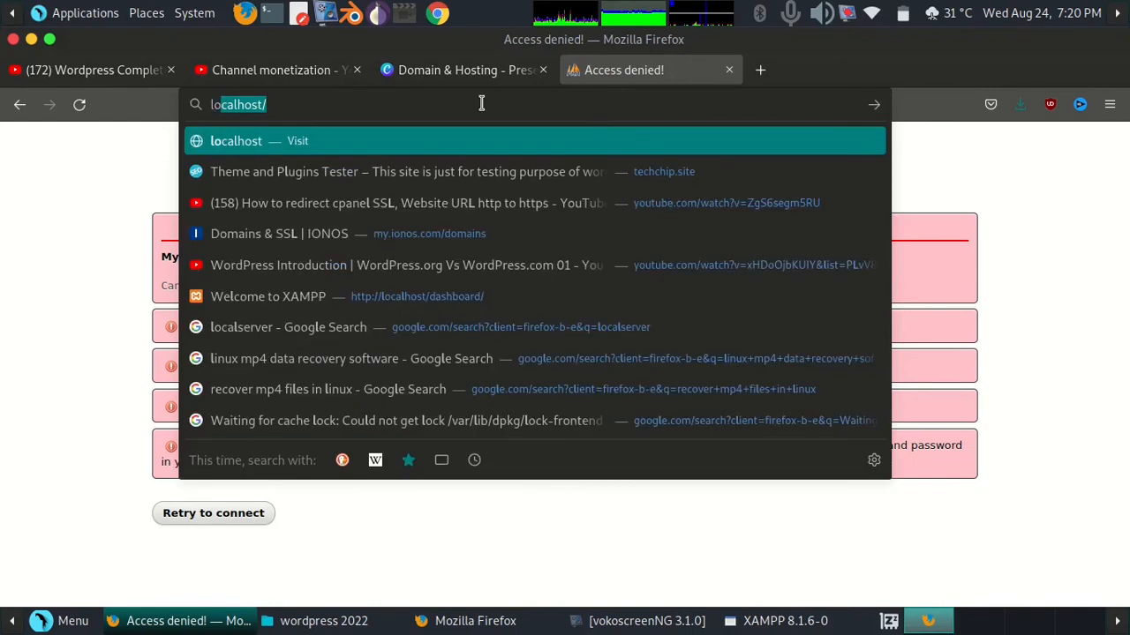
{"action": "key", "text": "Return"}
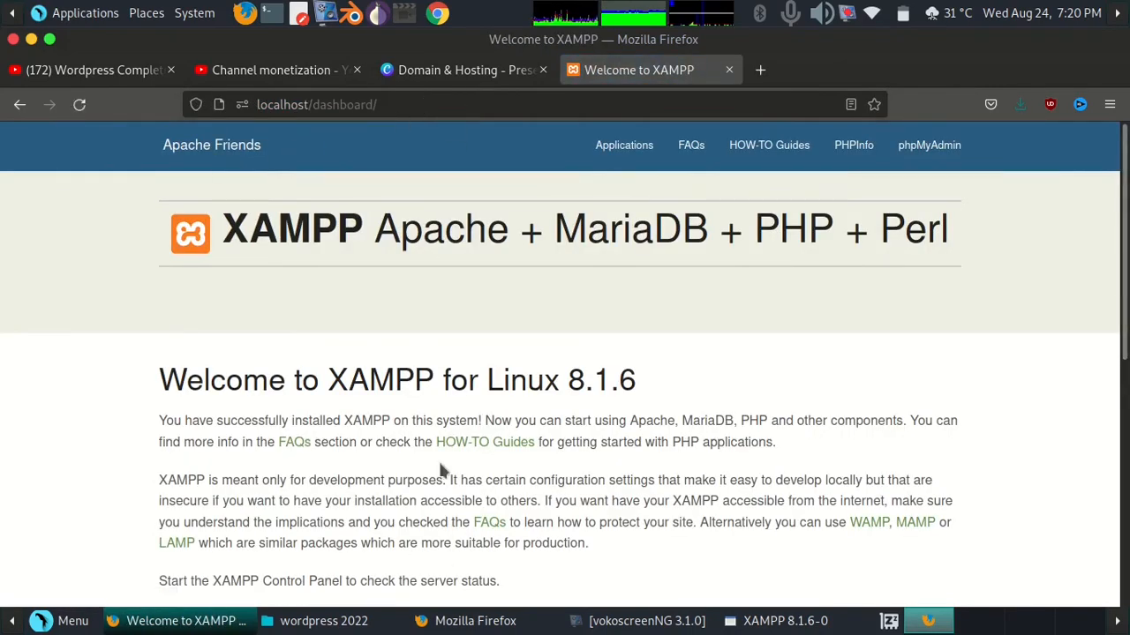
Check the server statuses in the XAMPP control panel, minimize it, and review the localhost dashboard page
{"action": "left_click", "coordinate": [794, 621]}
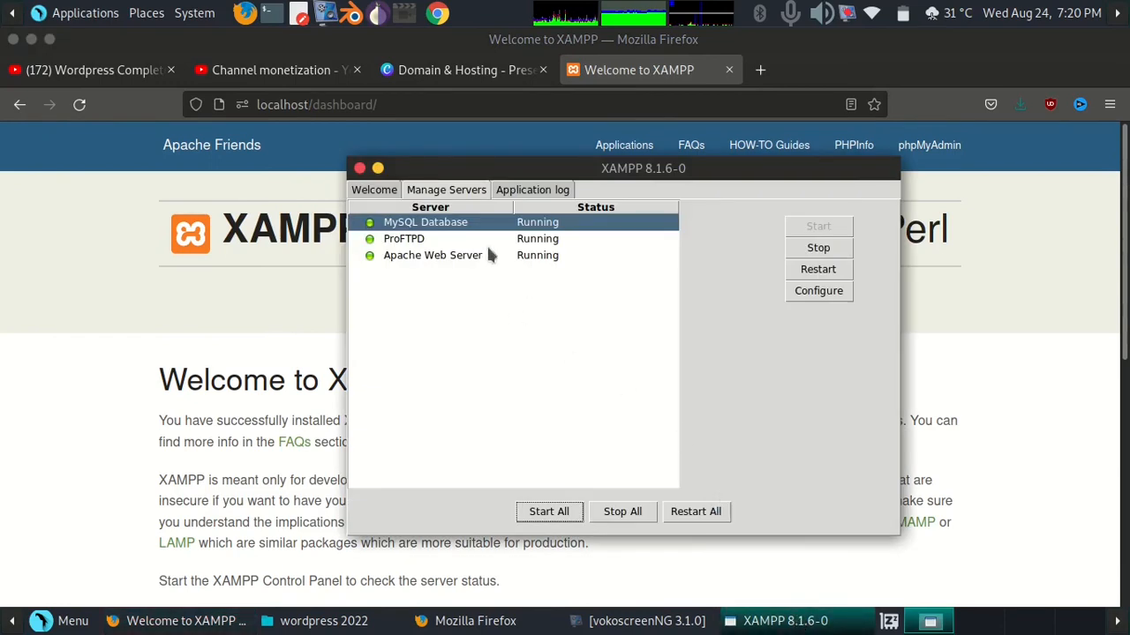
{"action": "left_click", "coordinate": [378, 167]}
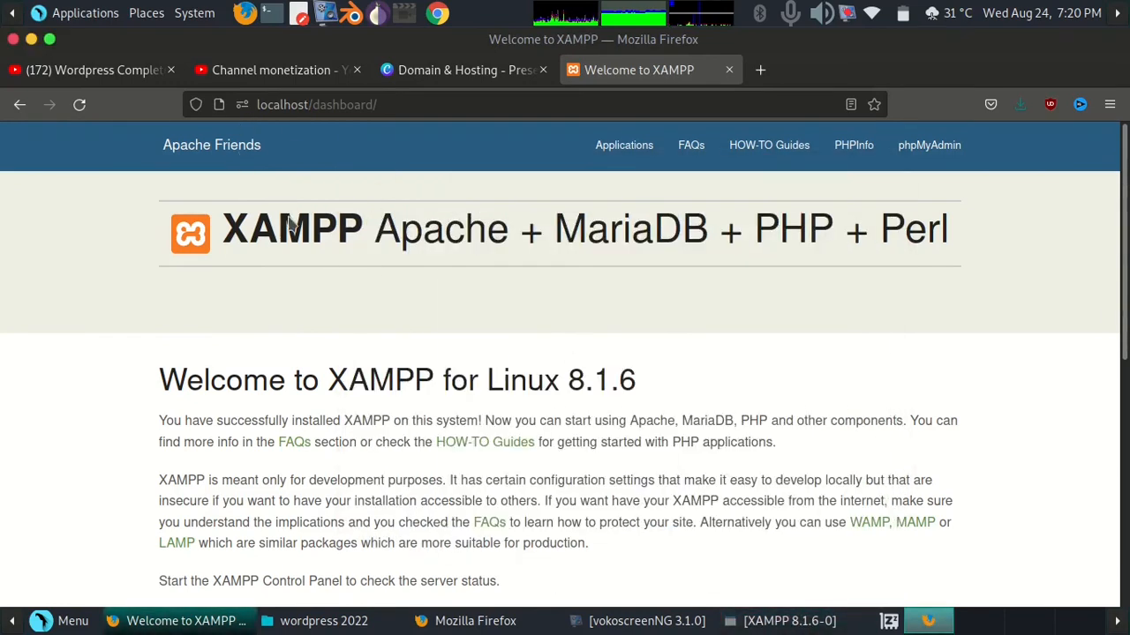
{"action": "scroll", "coordinate": [270, 277], "scroll_direction": "down", "scroll_amount": 9}
{"action": "scroll", "coordinate": [288, 256], "scroll_direction": "up", "scroll_amount": 10}
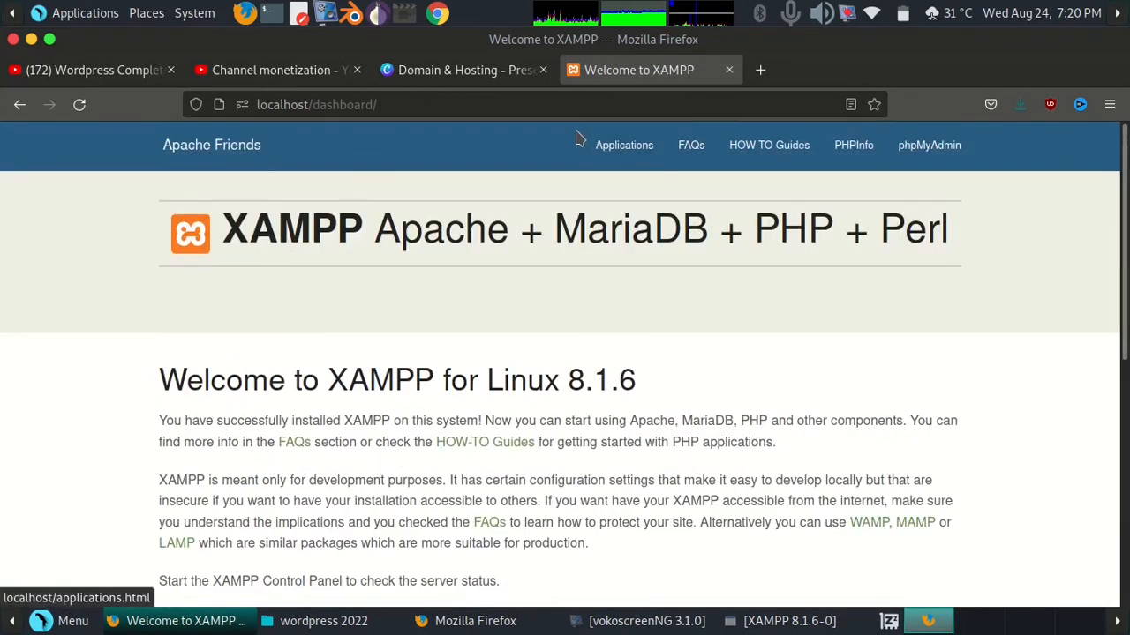
Open phpMyAdmin from the localhost dashboard and return to its server overview page
{"action": "left_click", "coordinate": [918, 160]}
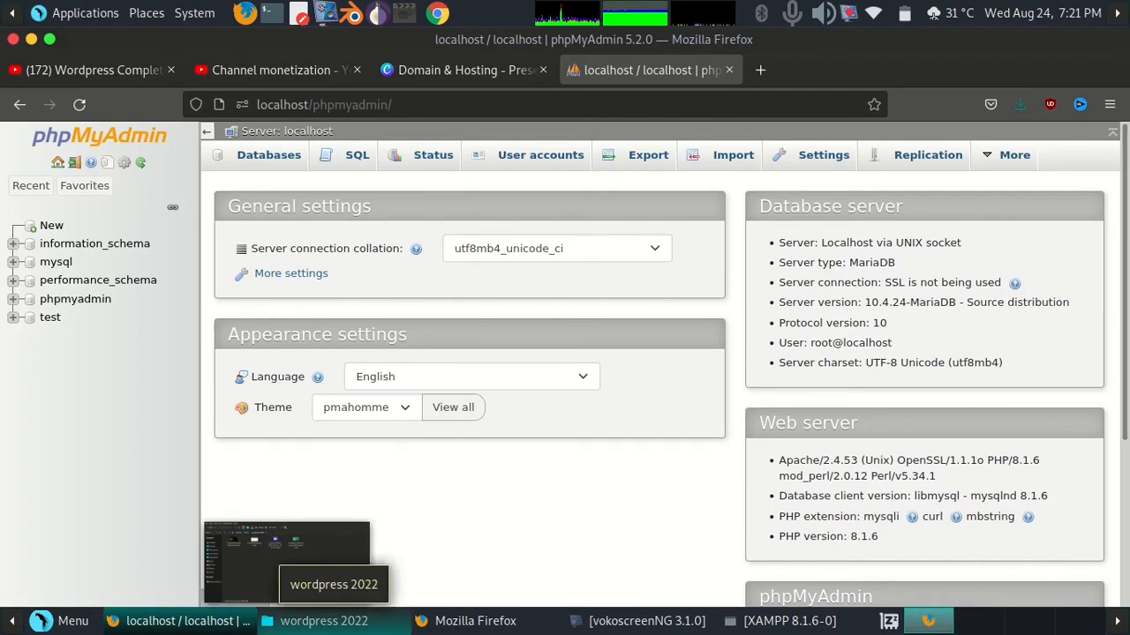
{"action": "left_click", "coordinate": [329, 623]}
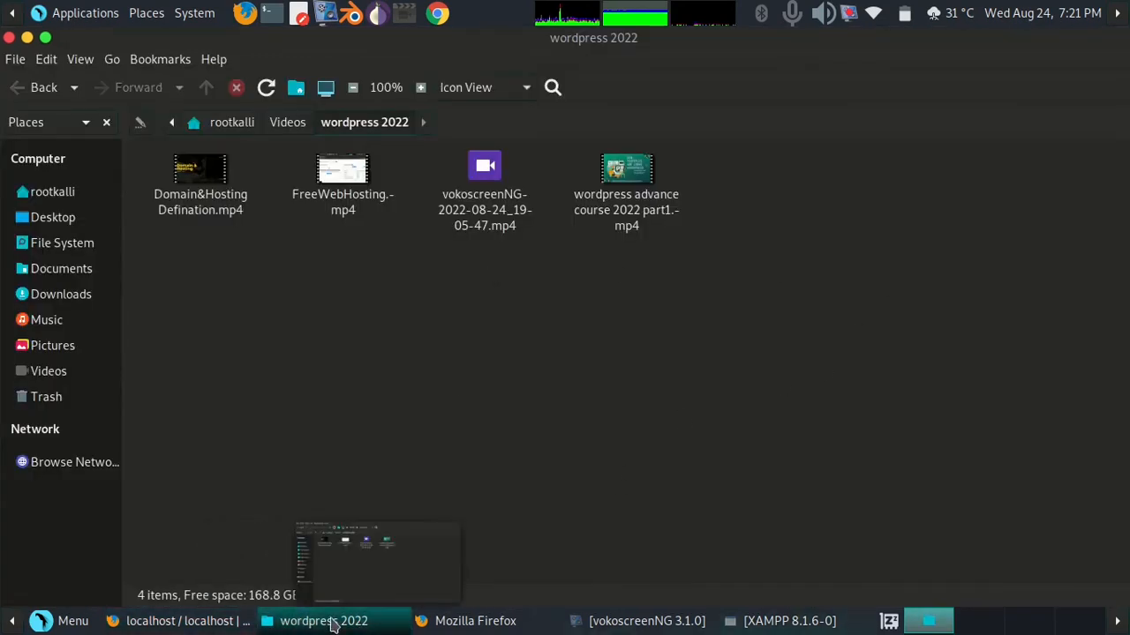
{"action": "left_click", "coordinate": [185, 622]}
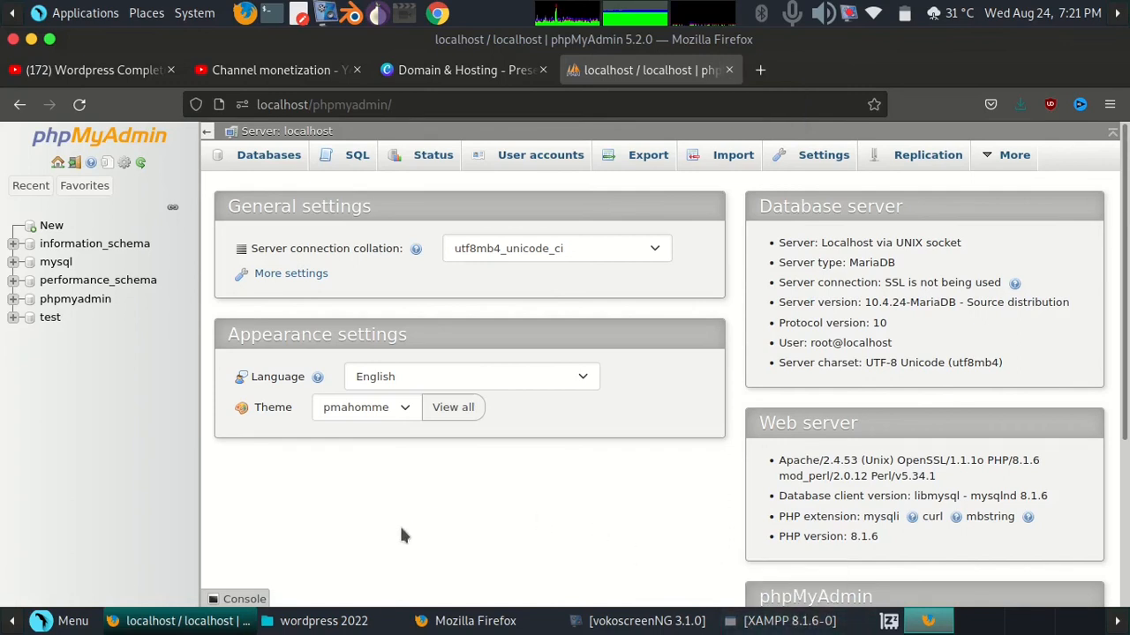
In the file manager, browse from the file system root into the /opt/lampp folder
{"action": "left_click", "coordinate": [389, 621]}
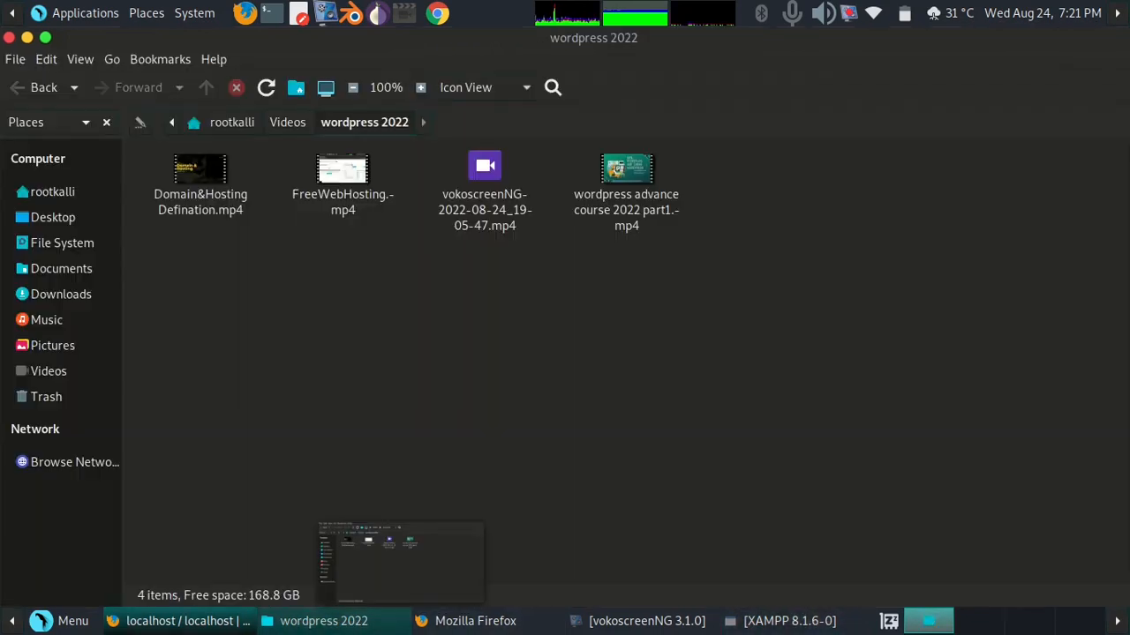
{"action": "left_click", "coordinate": [81, 249]}
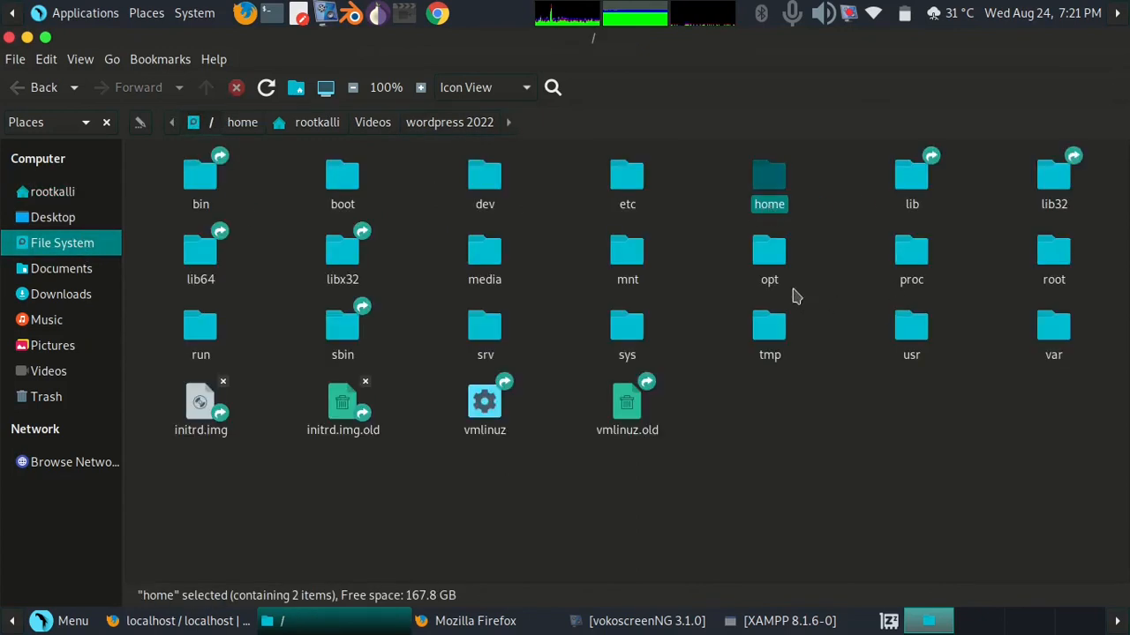
{"action": "left_click", "coordinate": [769, 256]}
{"action": "double_click", "coordinate": [770, 258]}
{"action": "left_click", "coordinate": [344, 180]}
{"action": "double_click", "coordinate": [346, 184]}
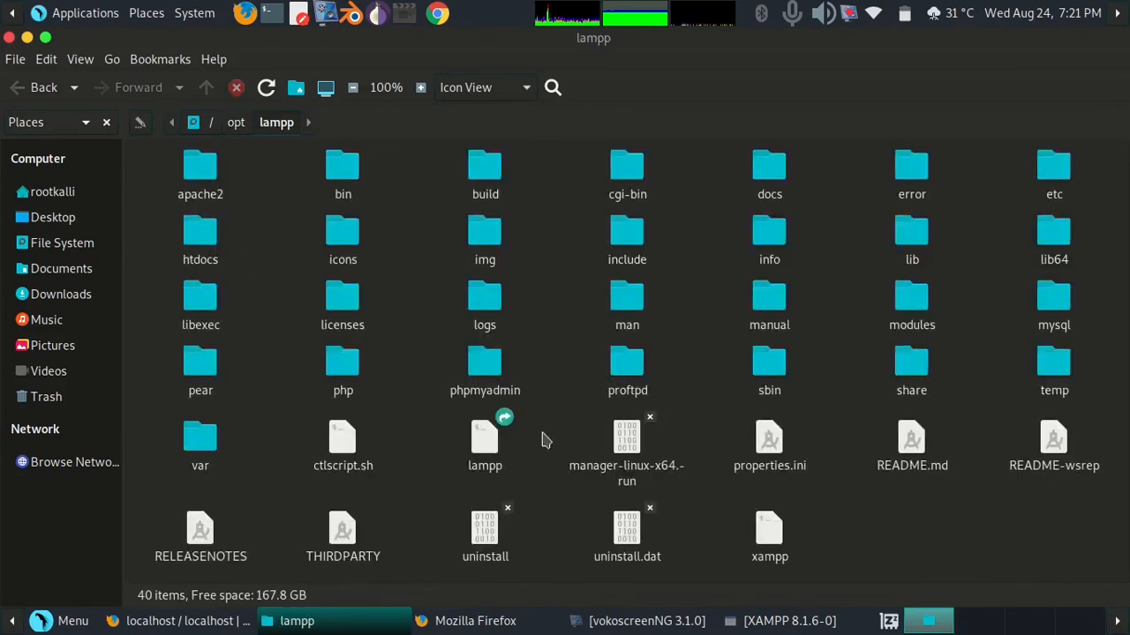
Open a terminal in the lampp folder and list its contents with ls
{"action": "right_click", "coordinate": [582, 173]}
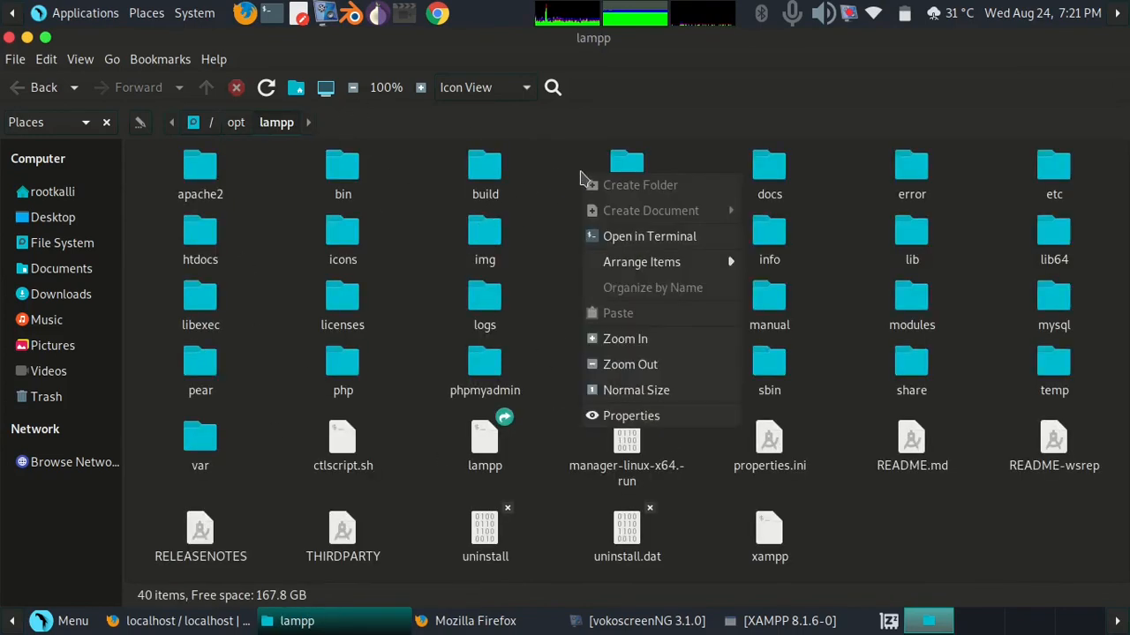
{"action": "left_click", "coordinate": [603, 234]}
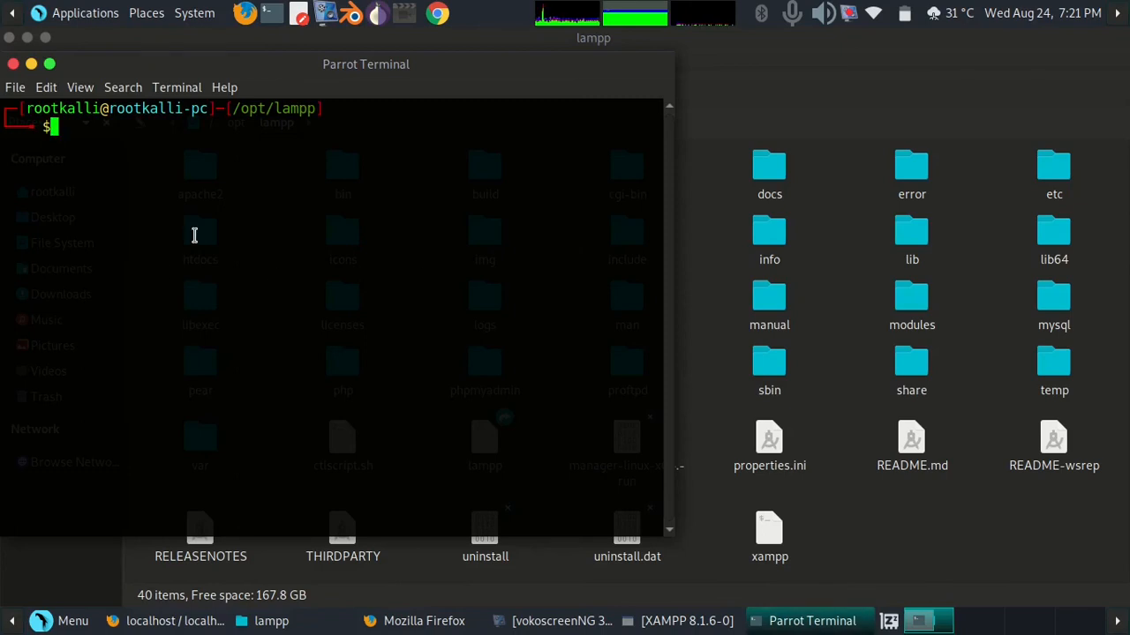
{"action": "type", "text": "ls"}
{"action": "key", "text": "Return"}
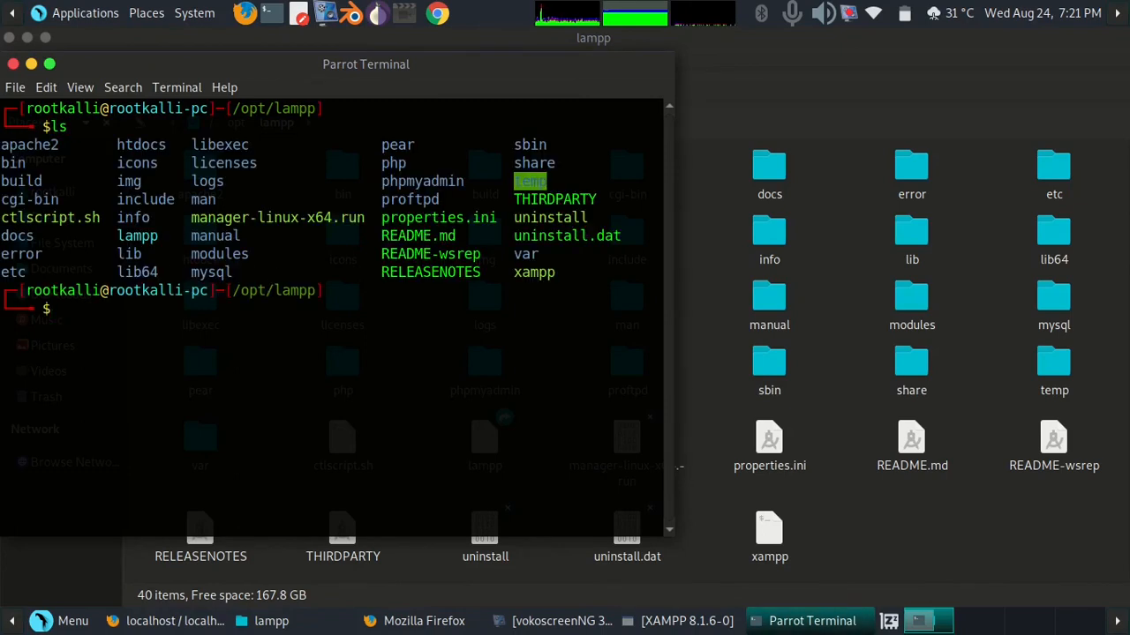
Copy the manager-linux-x64.run file name and enter ./manager-linux-x64.run at the terminal prompt
{"action": "double_click", "coordinate": [252, 218]}
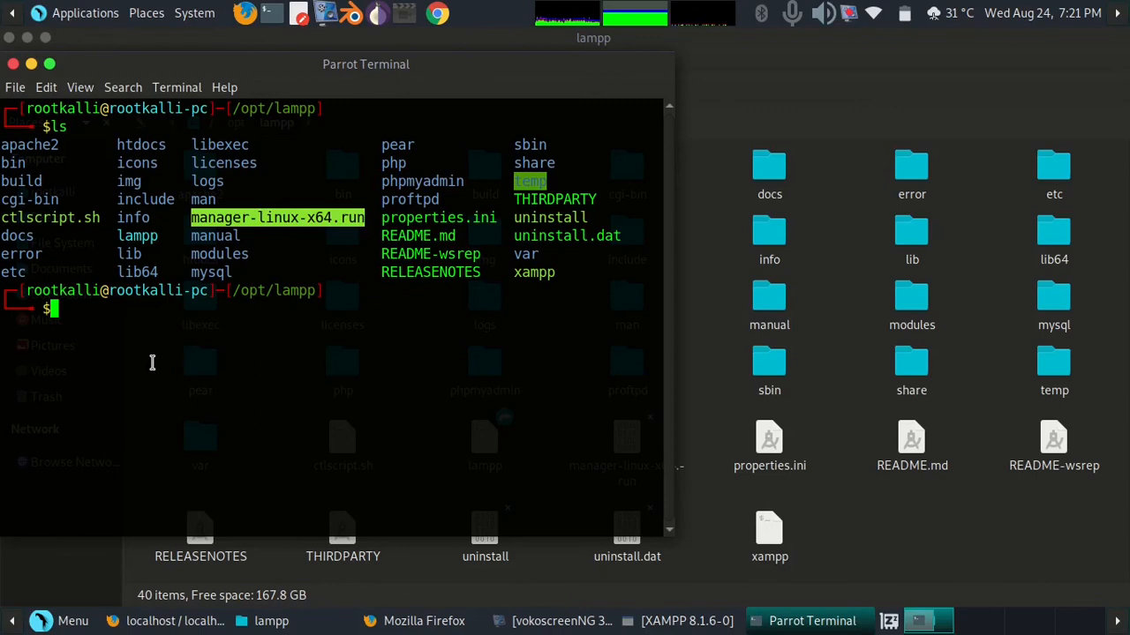
{"action": "type", "text": "./"}
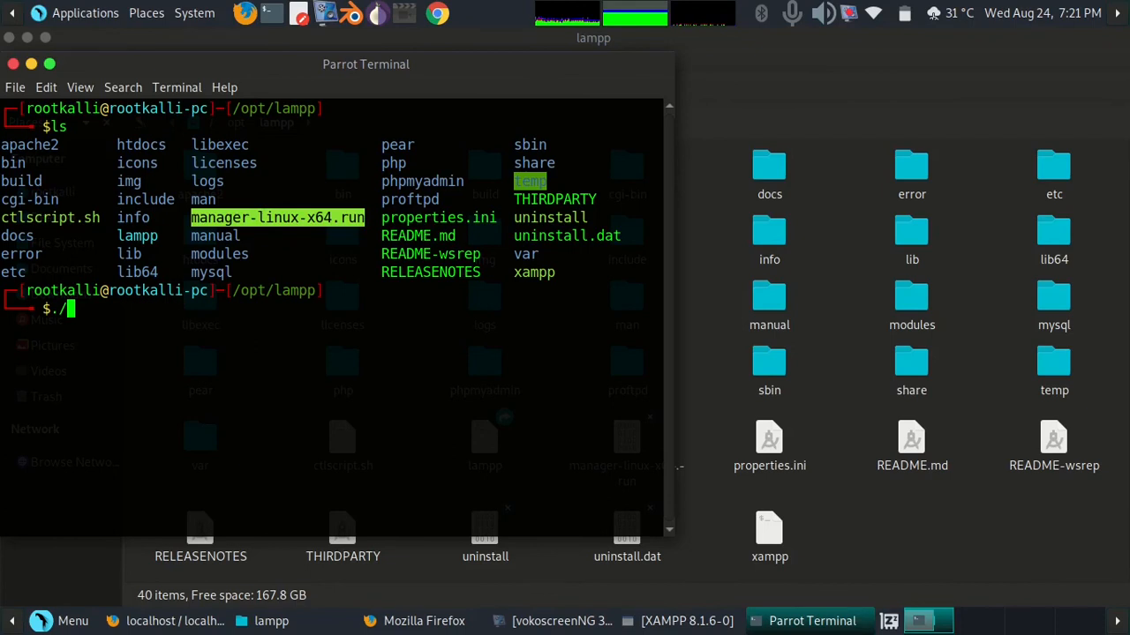
{"action": "type", "text": "manager-linux-x64.run"}
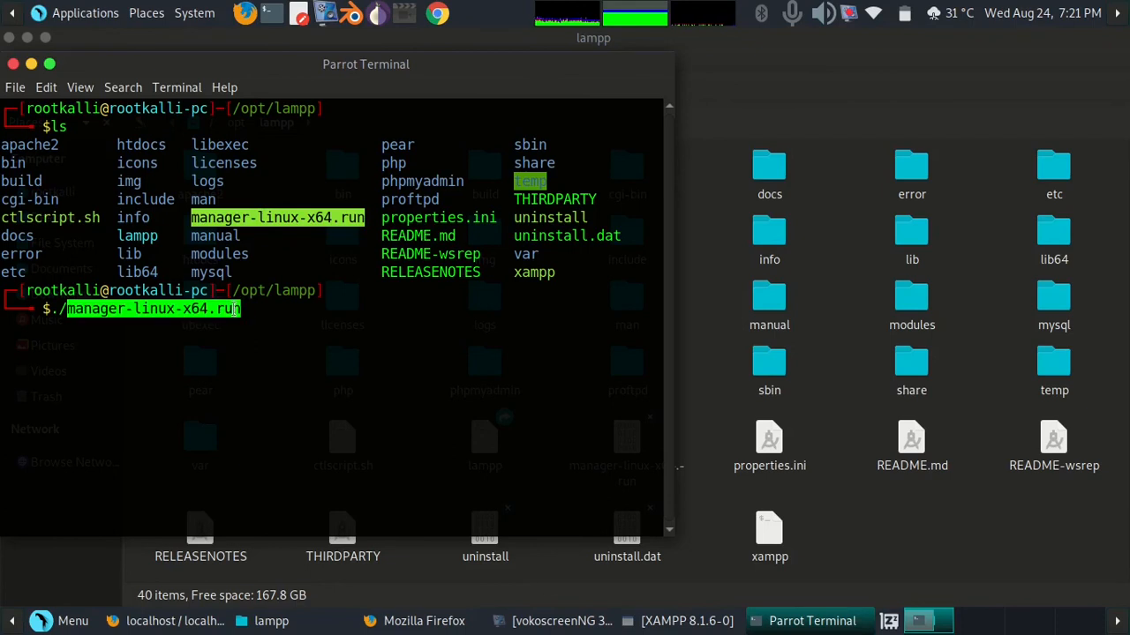
Bring up the XAMPP control panel, reposition it, and review its Application log, Welcome and Manage Servers tabs
{"action": "left_click", "coordinate": [704, 622]}
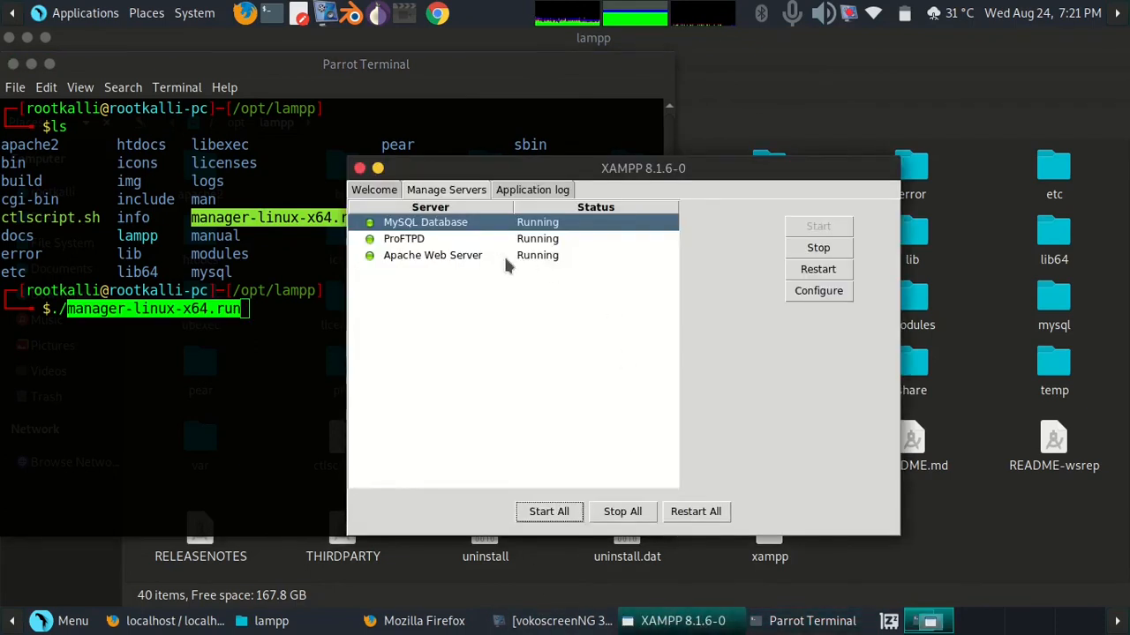
{"action": "left_click_drag", "start_coordinate": [518, 168], "coordinate": [527, 144]}
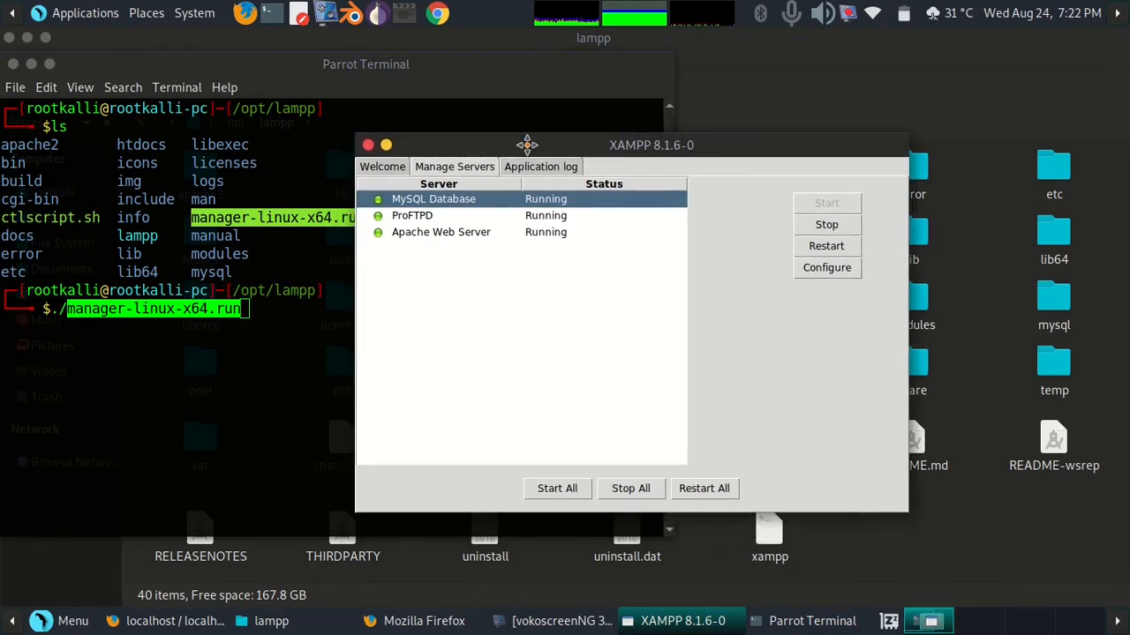
{"action": "left_click", "coordinate": [521, 170]}
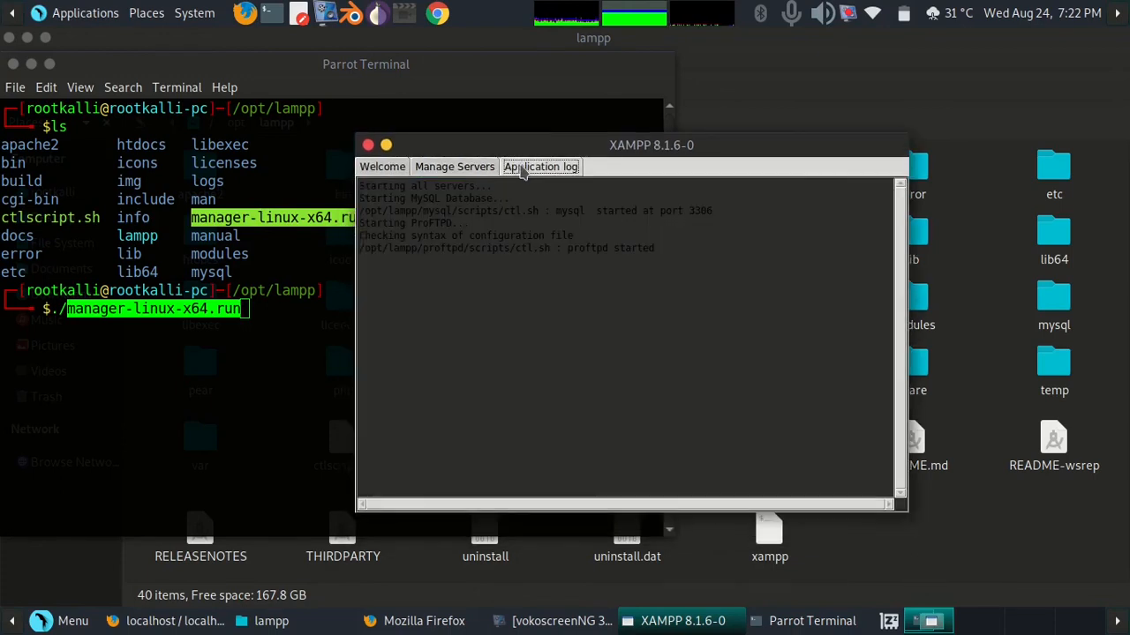
{"action": "left_click", "coordinate": [452, 168]}
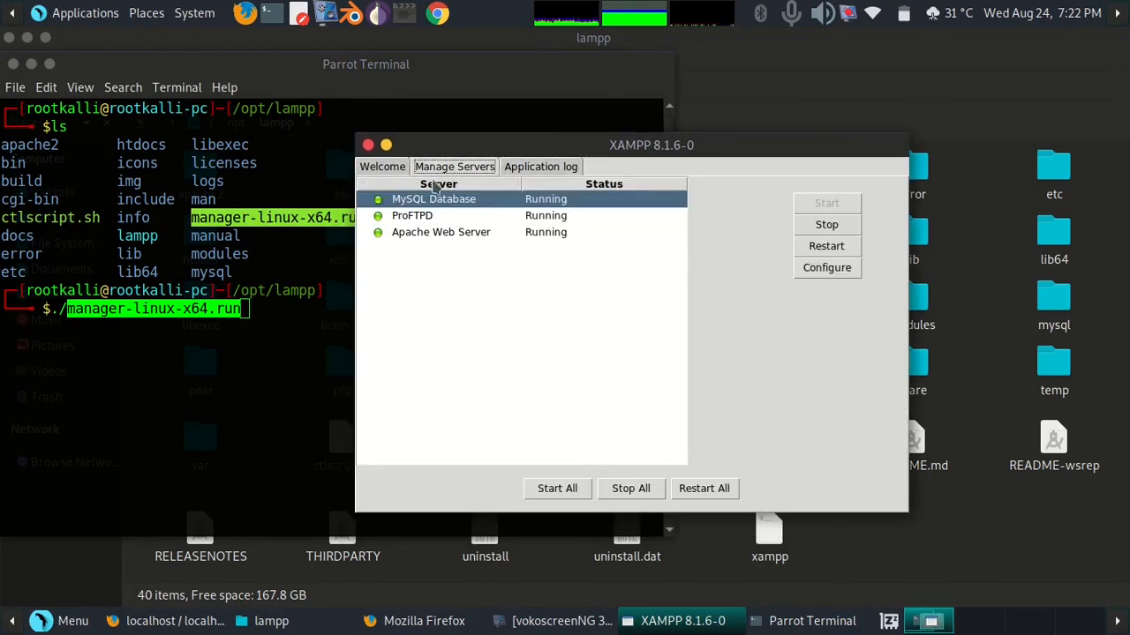
{"action": "left_click", "coordinate": [389, 166]}
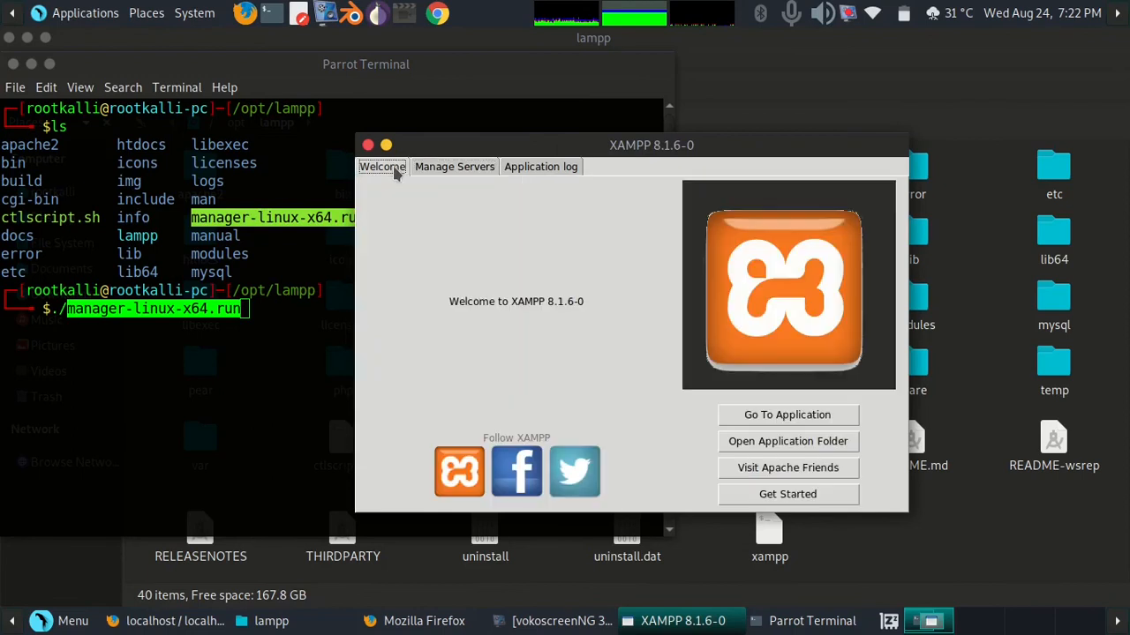
{"action": "left_click", "coordinate": [457, 166]}
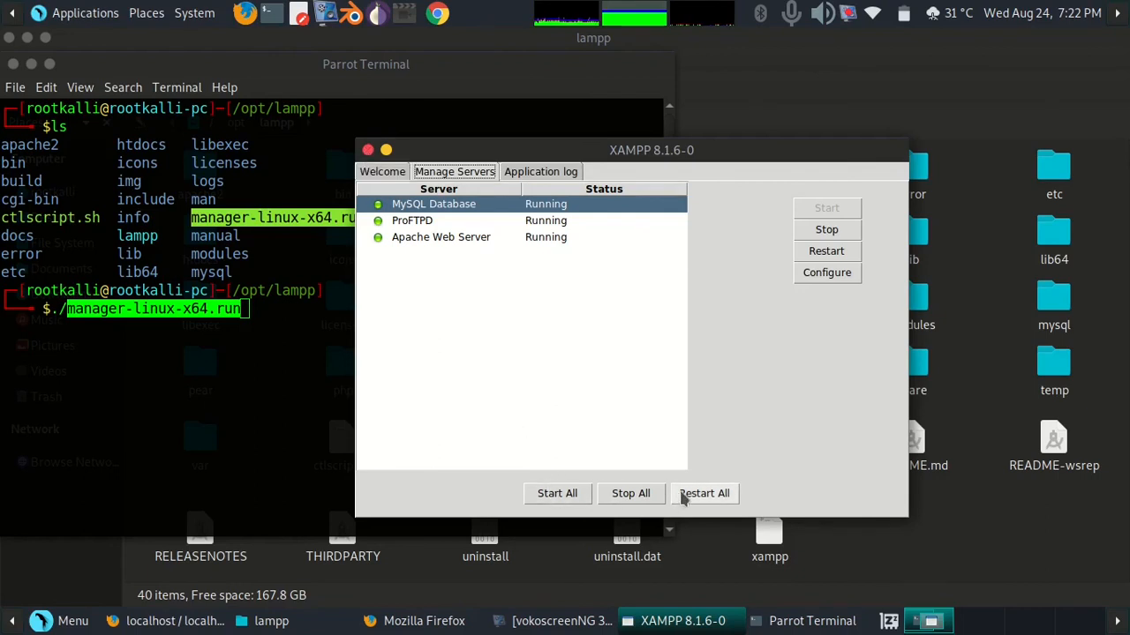
Stop all servers from the XAMPP control panel's Manage Servers tab
{"action": "left_click", "coordinate": [631, 497]}
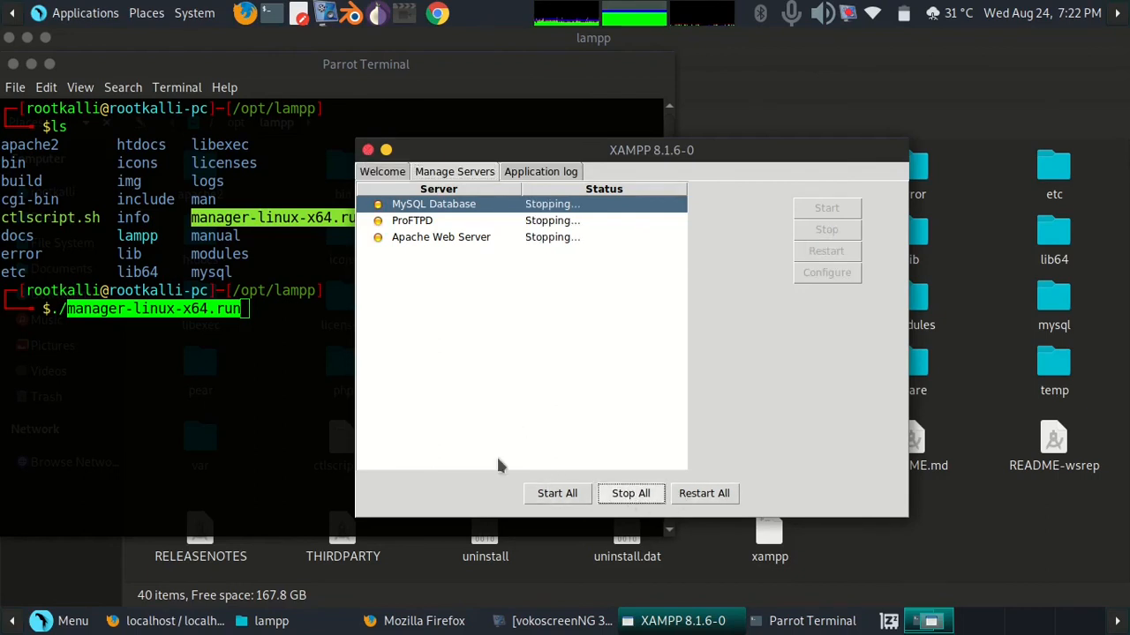
{"action": "mouse_move", "coordinate": [424, 622]}
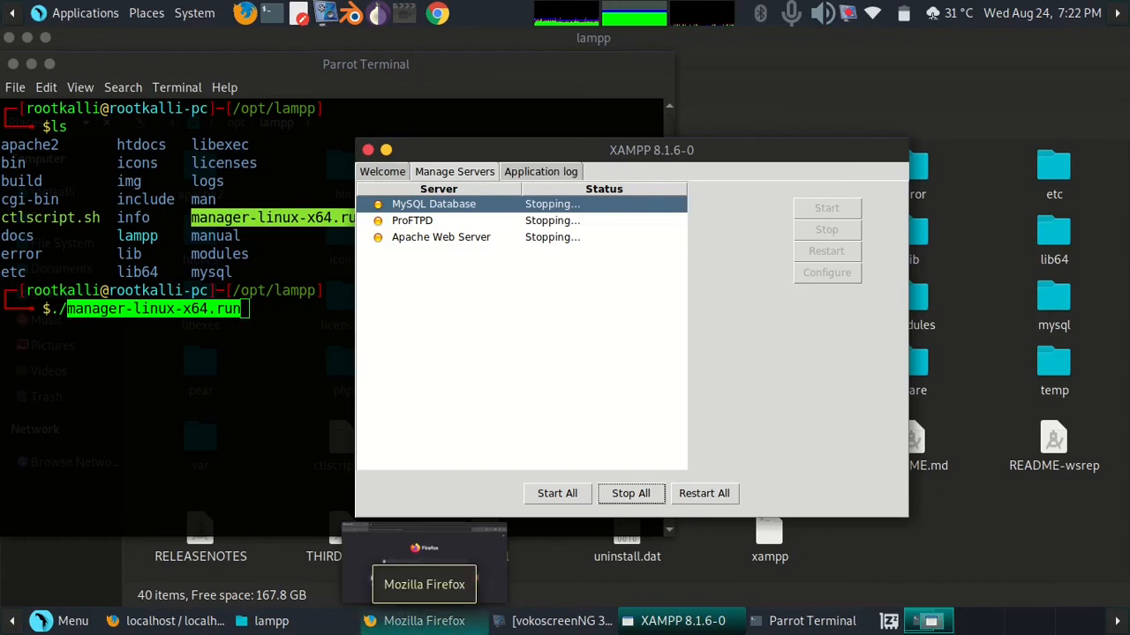